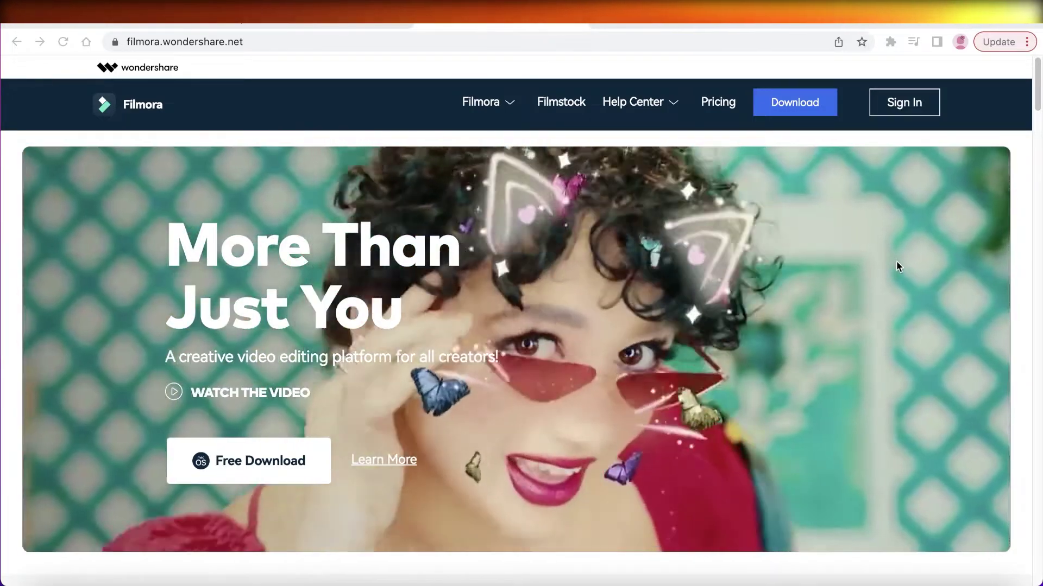
Scroll down the Filmora video editor page, then open a new browser tab.
{"action": "scroll", "coordinate": [896, 262], "scroll_direction": "down", "scroll_amount": 1}
{"action": "scroll", "coordinate": [865, 258], "scroll_direction": "down", "scroll_amount": 5}
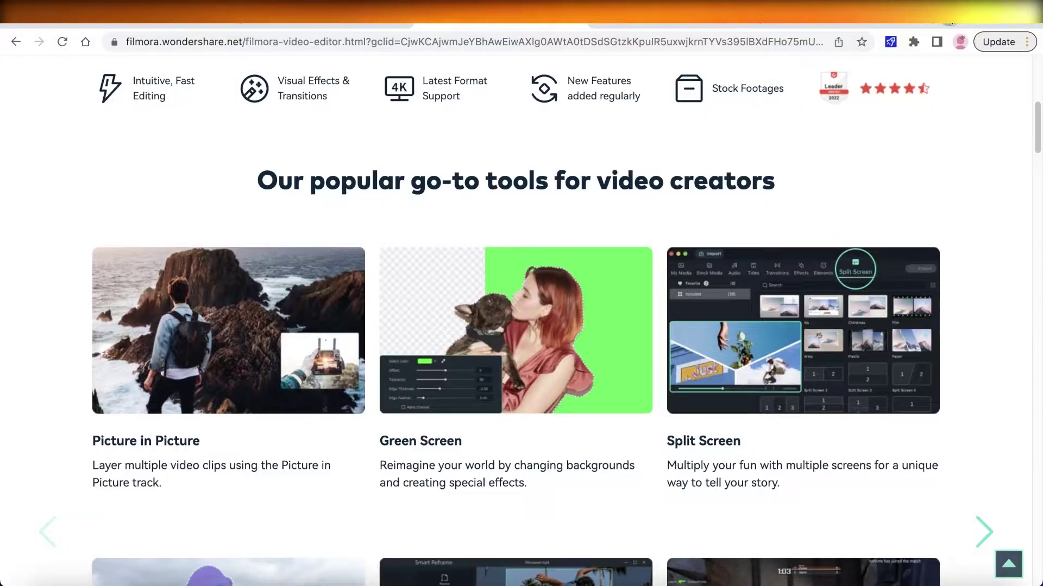
{"action": "key", "text": "super+t"}
Go to twitter.com/home and scroll down the Home feed.
{"action": "type", "text": "tw"}
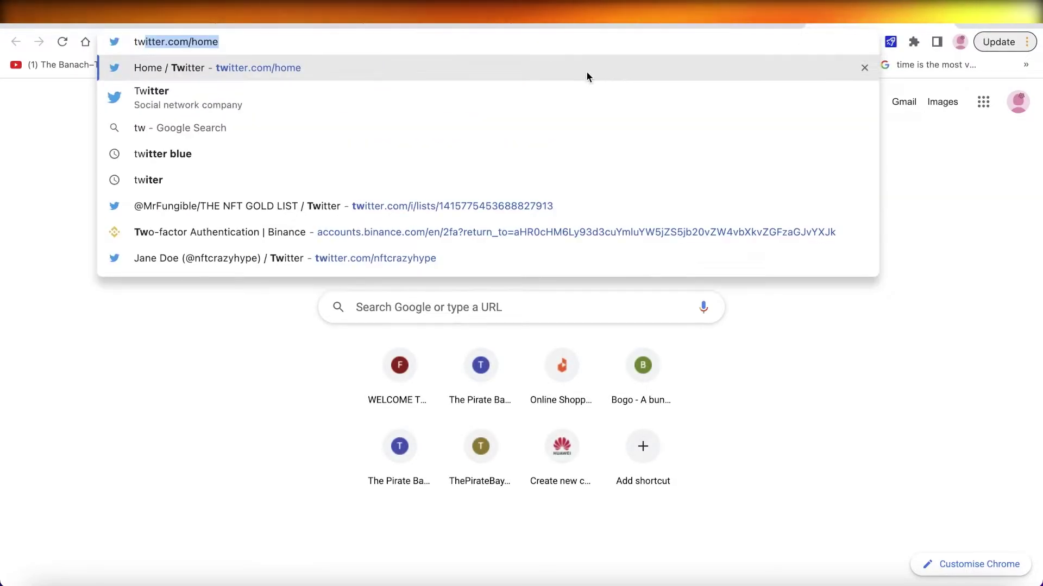
{"action": "left_click", "coordinate": [585, 70]}
{"action": "scroll", "coordinate": [390, 136], "scroll_direction": "down", "scroll_amount": 6}
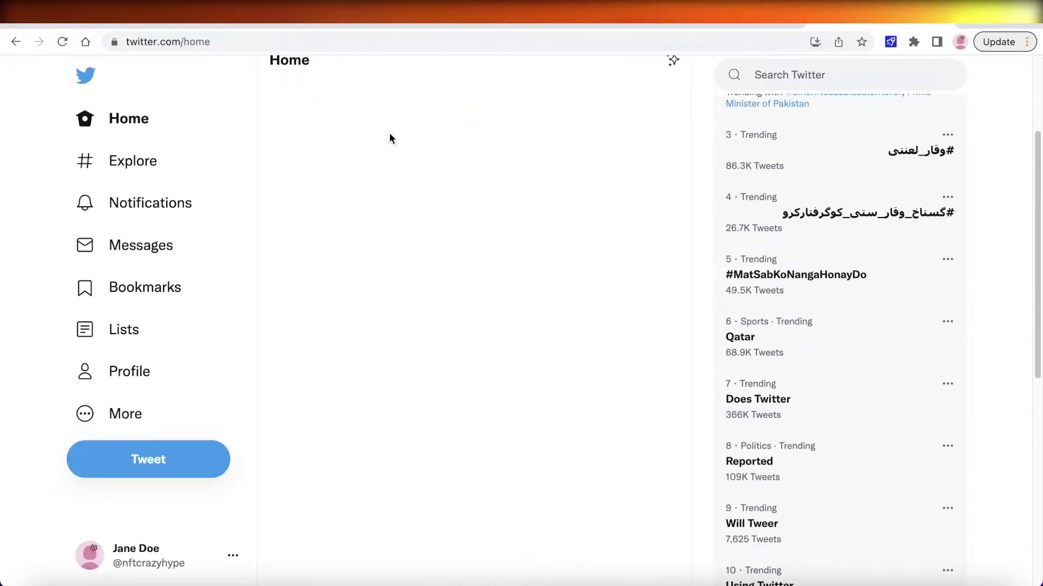
{"action": "scroll", "coordinate": [392, 152], "scroll_direction": "down", "scroll_amount": 10}
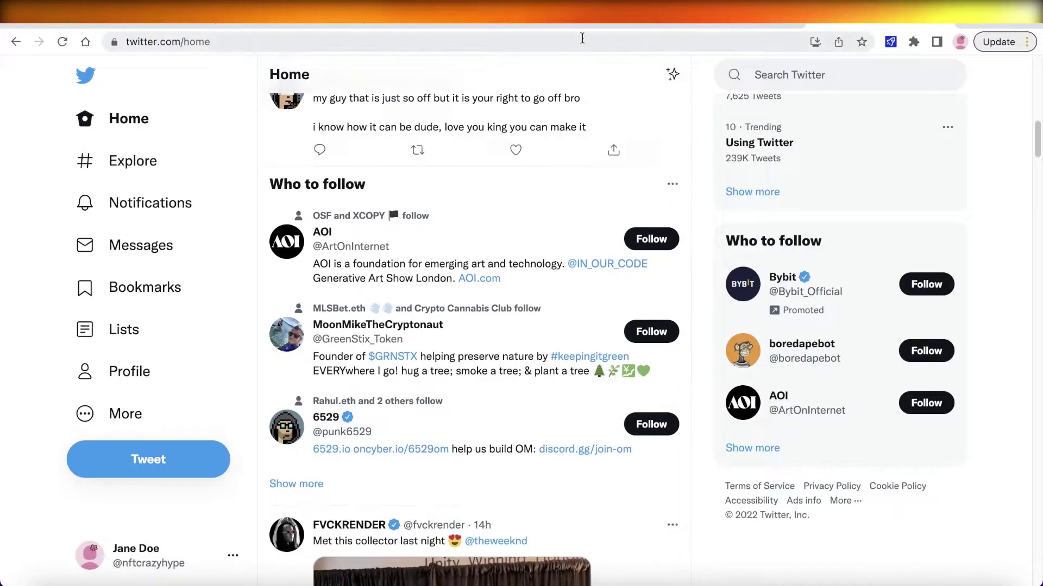
Glance at the Filmora tab, then return to Twitter and keep scrolling the feed.
{"action": "left_click", "coordinate": [440, 14]}
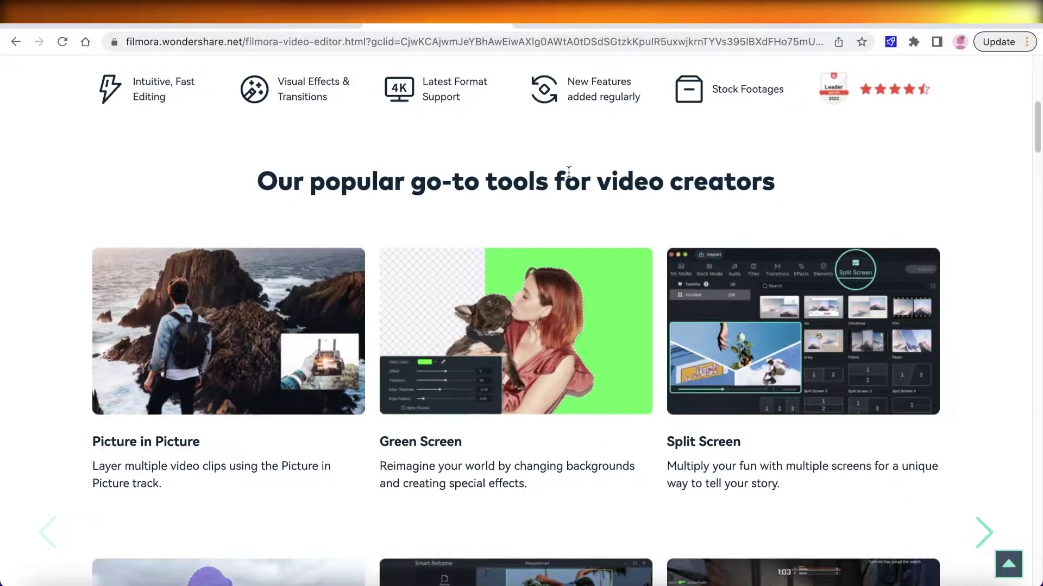
{"action": "scroll", "coordinate": [579, 171], "scroll_direction": "up", "scroll_amount": 5}
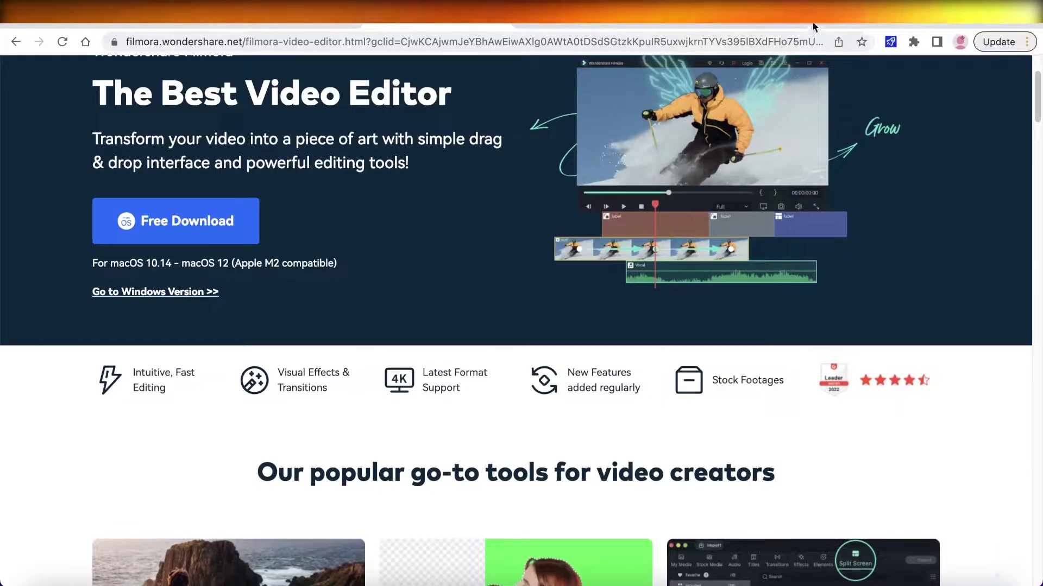
{"action": "left_click", "coordinate": [694, 14]}
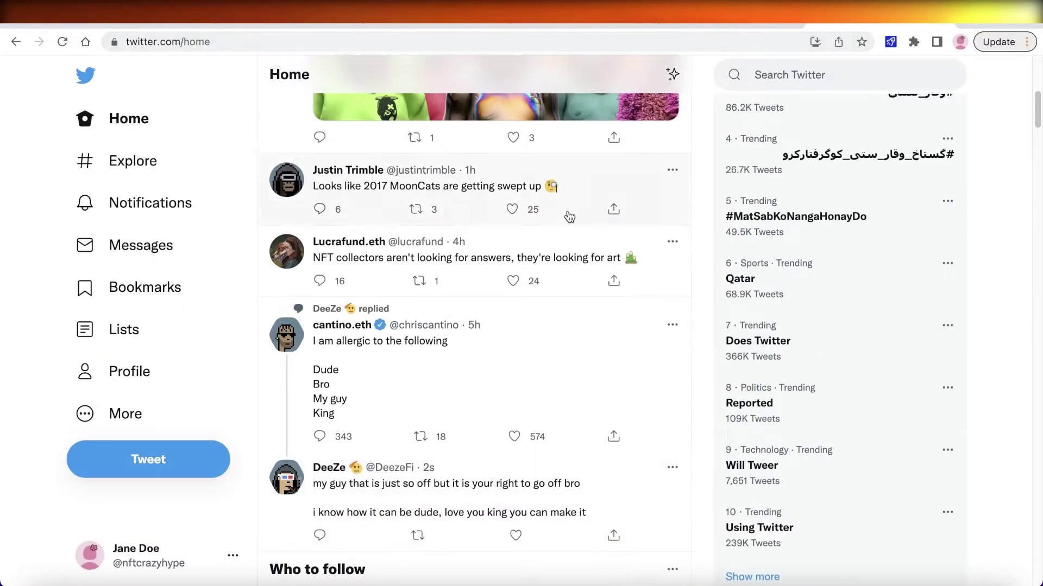
{"action": "scroll", "coordinate": [454, 221], "scroll_direction": "up", "scroll_amount": 1}
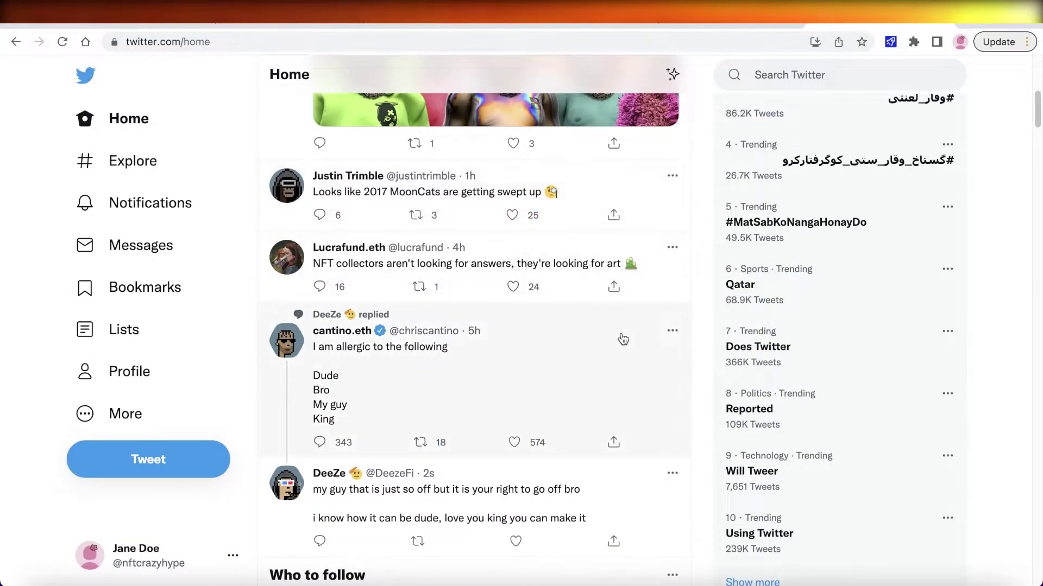
{"action": "scroll", "coordinate": [617, 320], "scroll_direction": "down", "scroll_amount": 4}
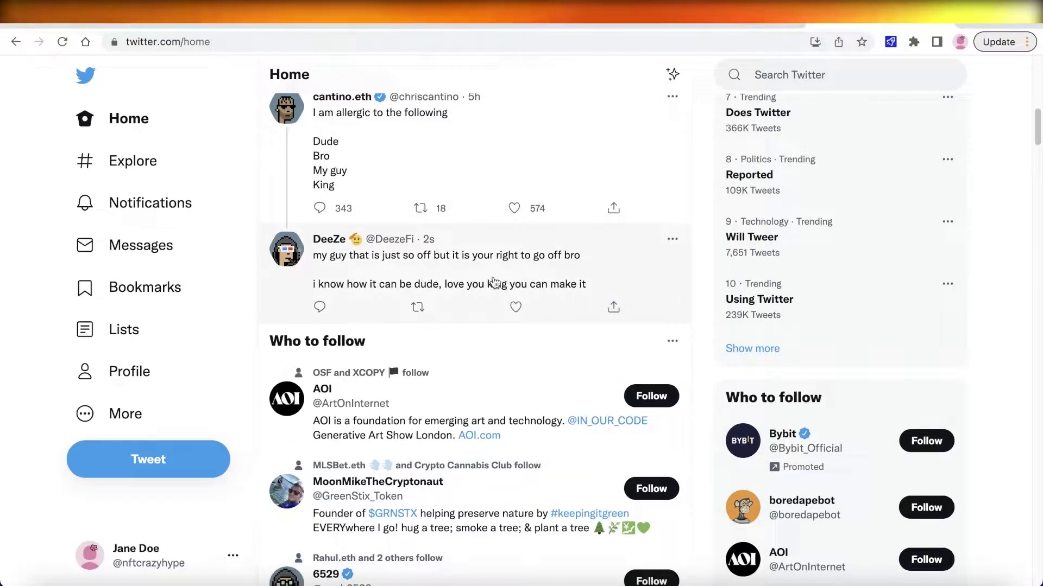
{"action": "scroll", "coordinate": [496, 282], "scroll_direction": "down", "scroll_amount": 5}
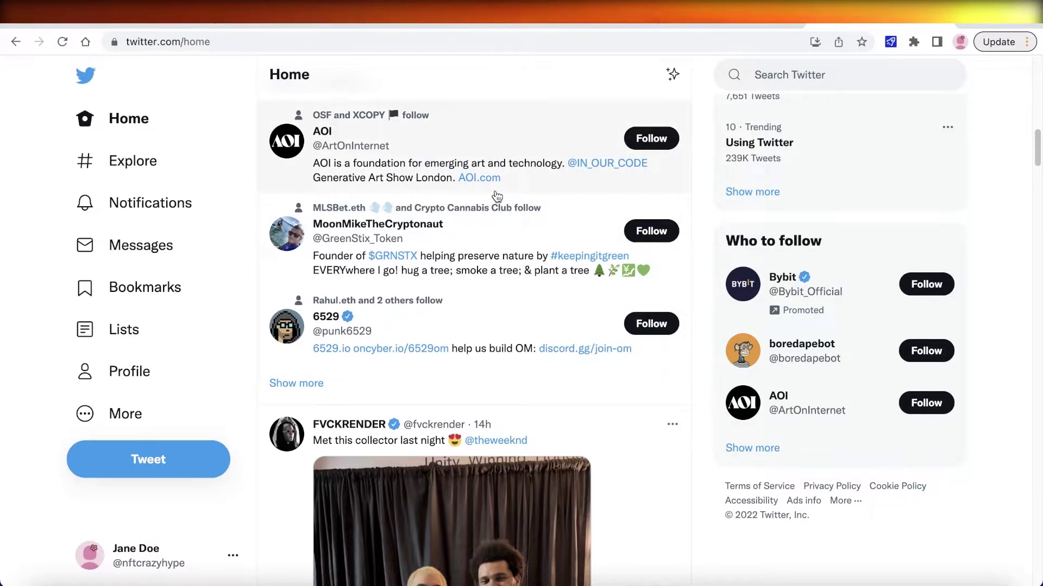
{"action": "scroll", "coordinate": [497, 197], "scroll_direction": "down", "scroll_amount": 10}
{"action": "scroll", "coordinate": [497, 197], "scroll_direction": "down", "scroll_amount": 3}
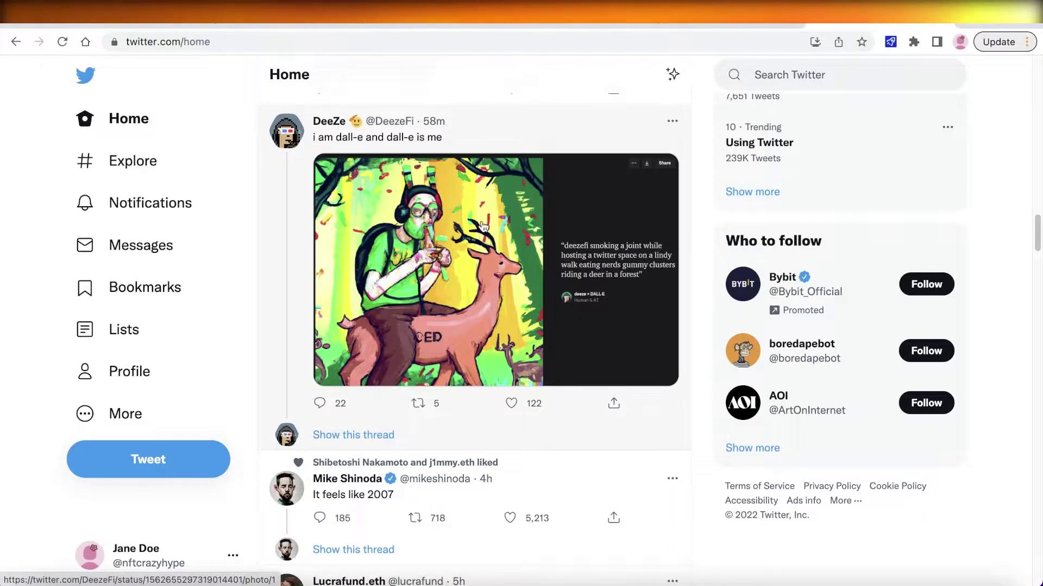
{"action": "scroll", "coordinate": [488, 218], "scroll_direction": "down", "scroll_amount": 2}
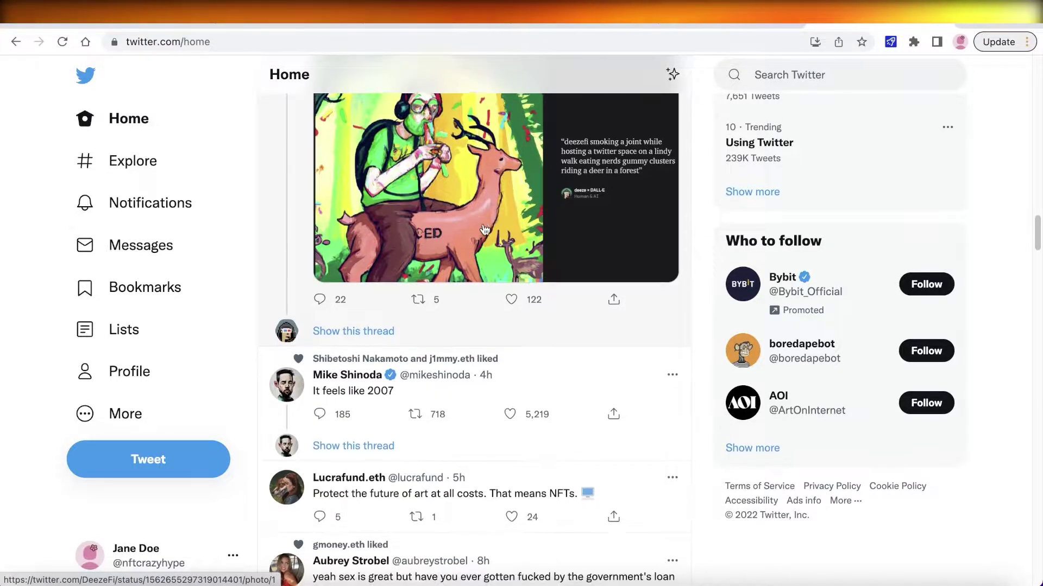
{"action": "scroll", "coordinate": [483, 227], "scroll_direction": "down", "scroll_amount": 8}
{"action": "scroll", "coordinate": [467, 230], "scroll_direction": "down", "scroll_amount": 5}
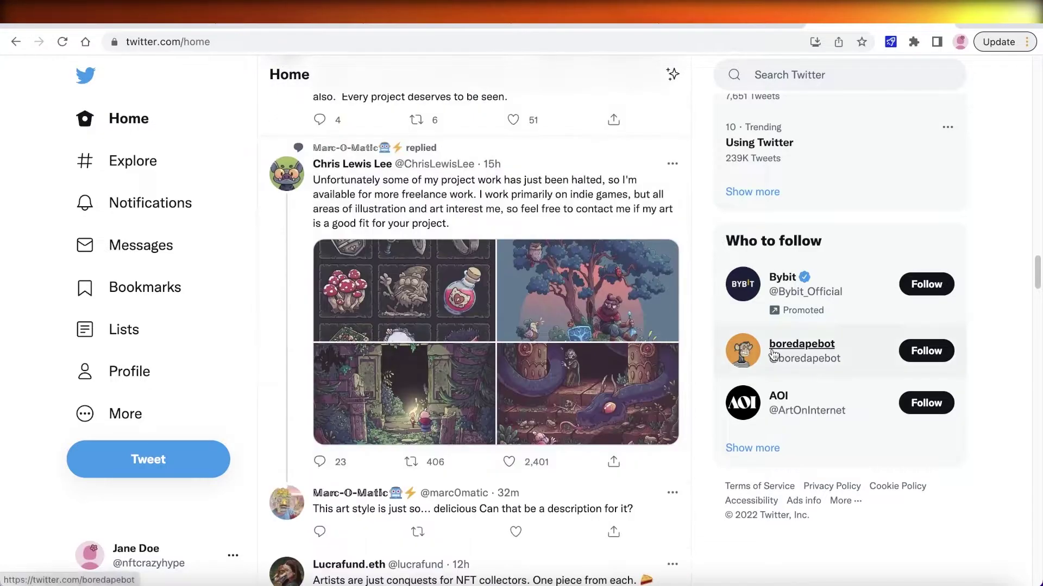
View the suggested NFT sales-bot account's profile from Who to follow, scrolling through it.
{"action": "left_click", "coordinate": [771, 349]}
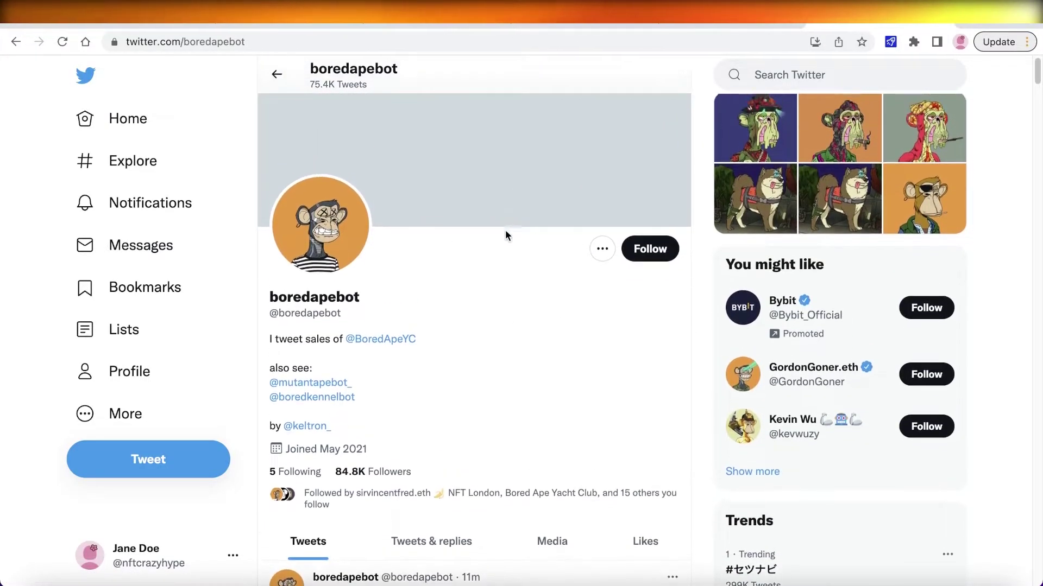
{"action": "scroll", "coordinate": [505, 229], "scroll_direction": "down", "scroll_amount": 7}
{"action": "scroll", "coordinate": [498, 251], "scroll_direction": "down", "scroll_amount": 20}
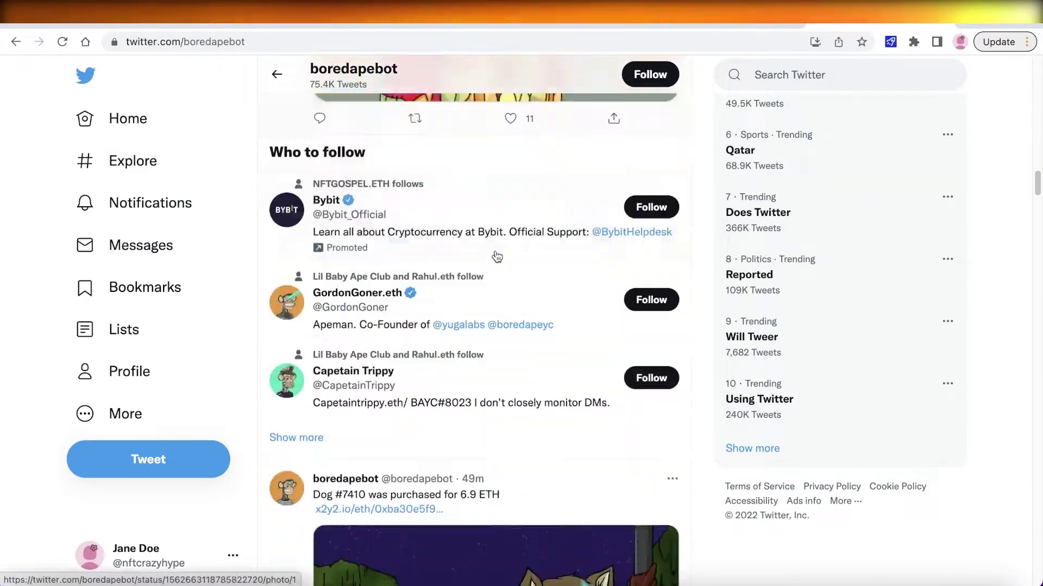
{"action": "scroll", "coordinate": [496, 255], "scroll_direction": "down", "scroll_amount": 15}
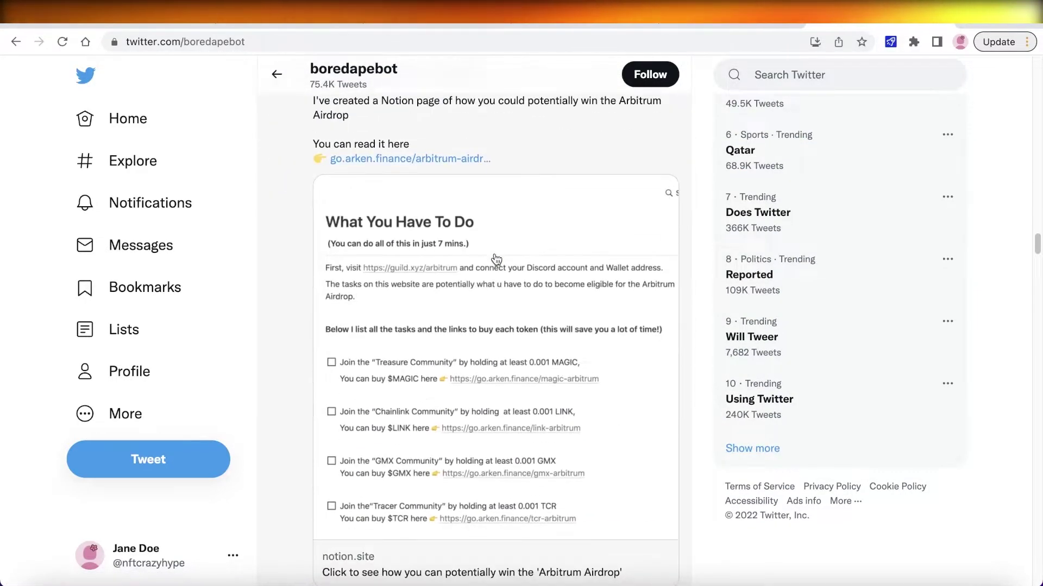
{"action": "scroll", "coordinate": [496, 254], "scroll_direction": "down", "scroll_amount": 20}
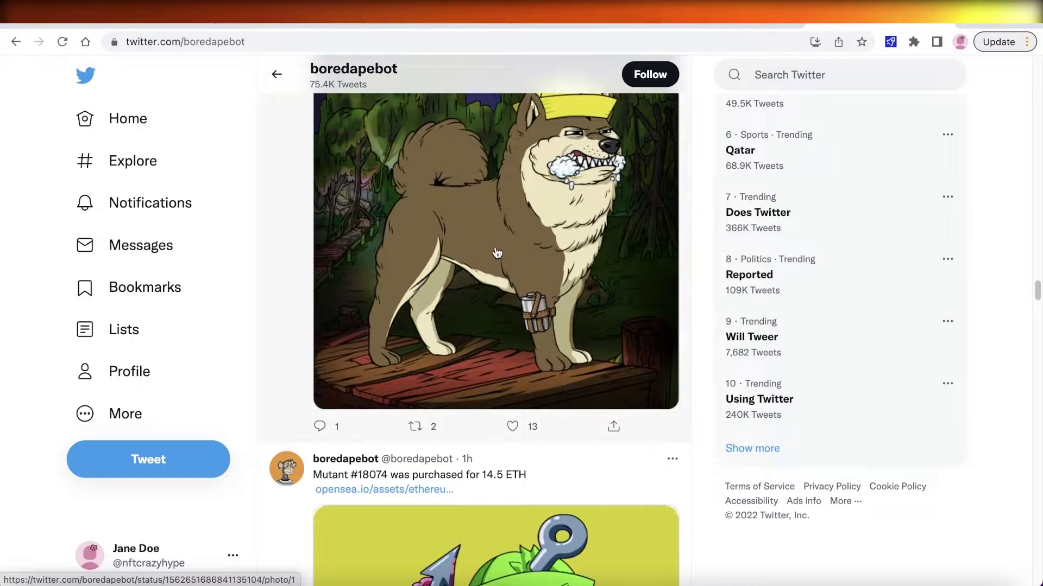
{"action": "scroll", "coordinate": [496, 250], "scroll_direction": "down", "scroll_amount": 3}
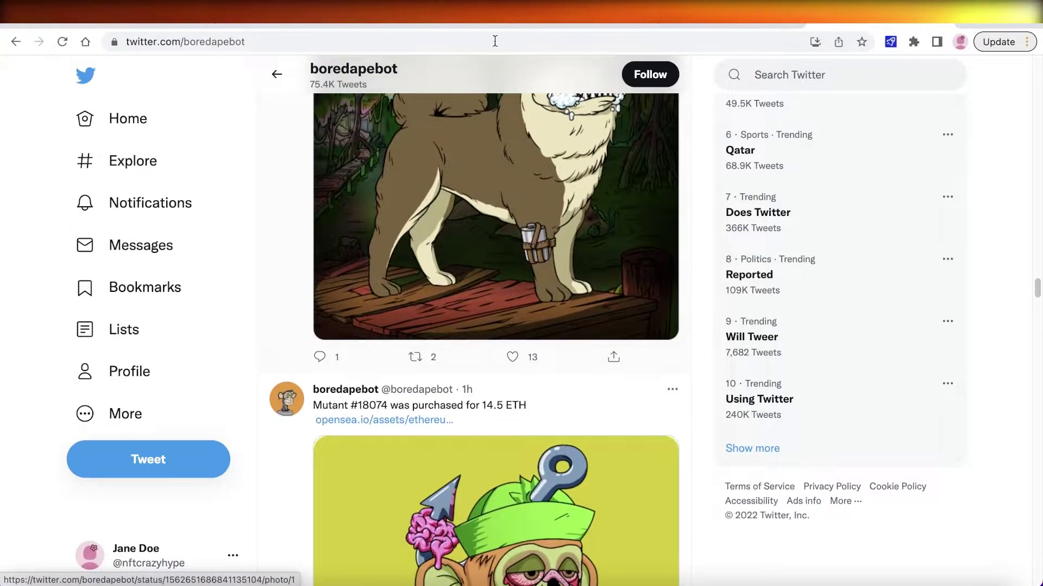
{"action": "left_click", "coordinate": [489, 13]}
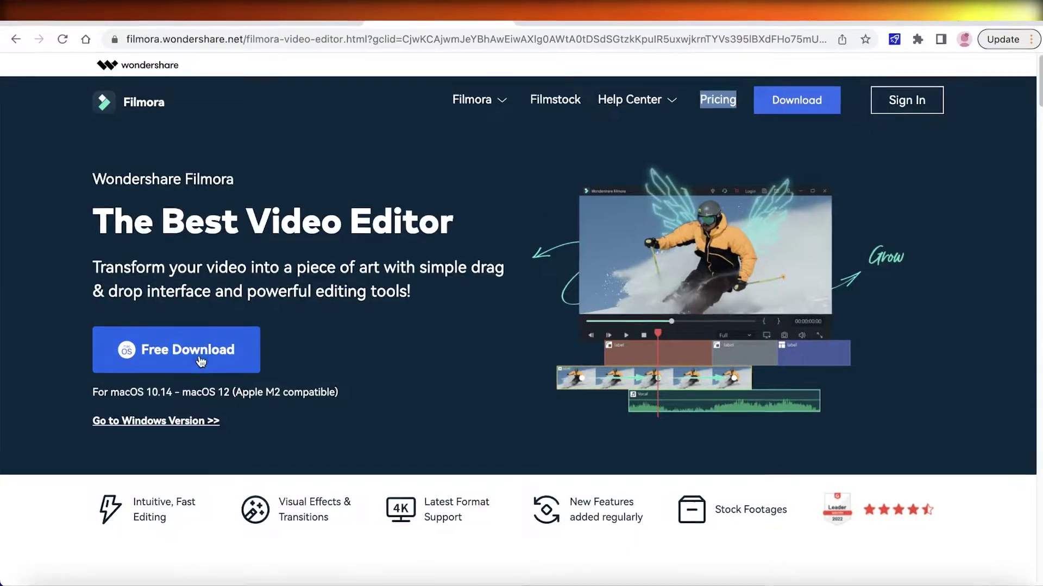
Start downloading the free macOS Filmora installer .dmg.
{"action": "left_click", "coordinate": [198, 362]}
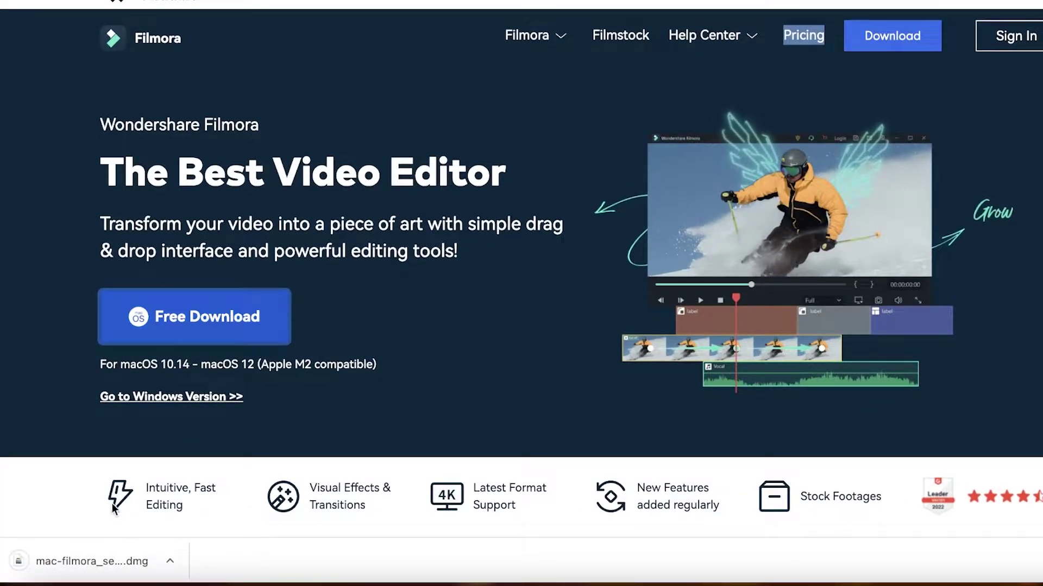
Open the Filmora disk image, accept the licence, and run Wondershare Filmora Installer.
{"action": "left_click", "coordinate": [82, 551]}
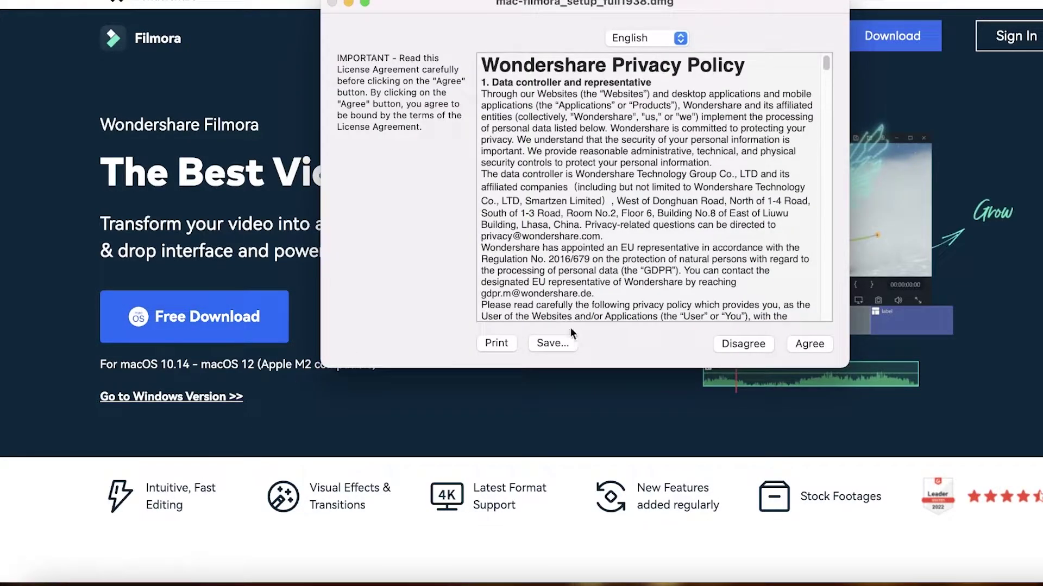
{"action": "left_click", "coordinate": [812, 345]}
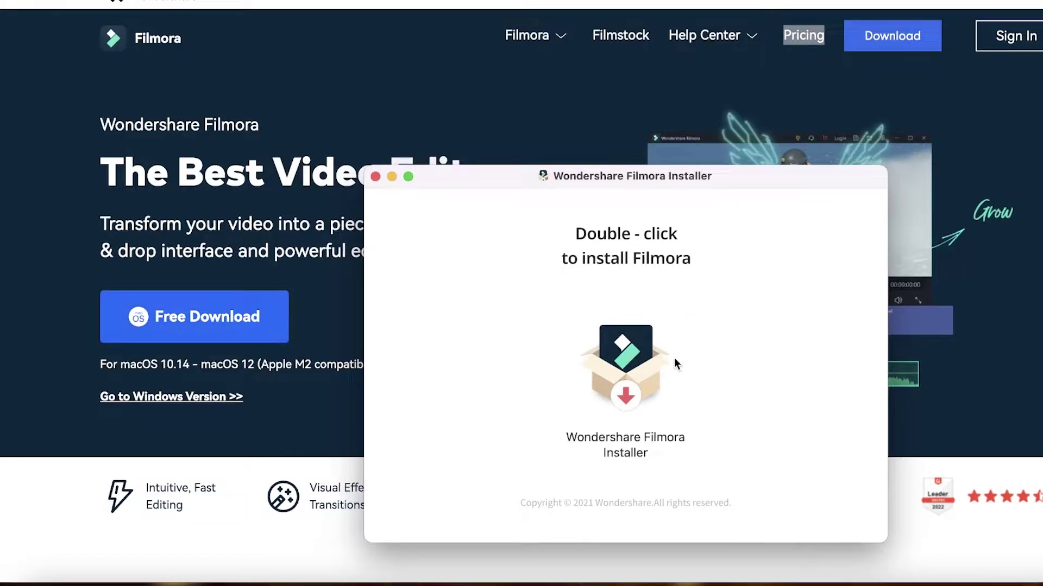
{"action": "double_click", "coordinate": [664, 364]}
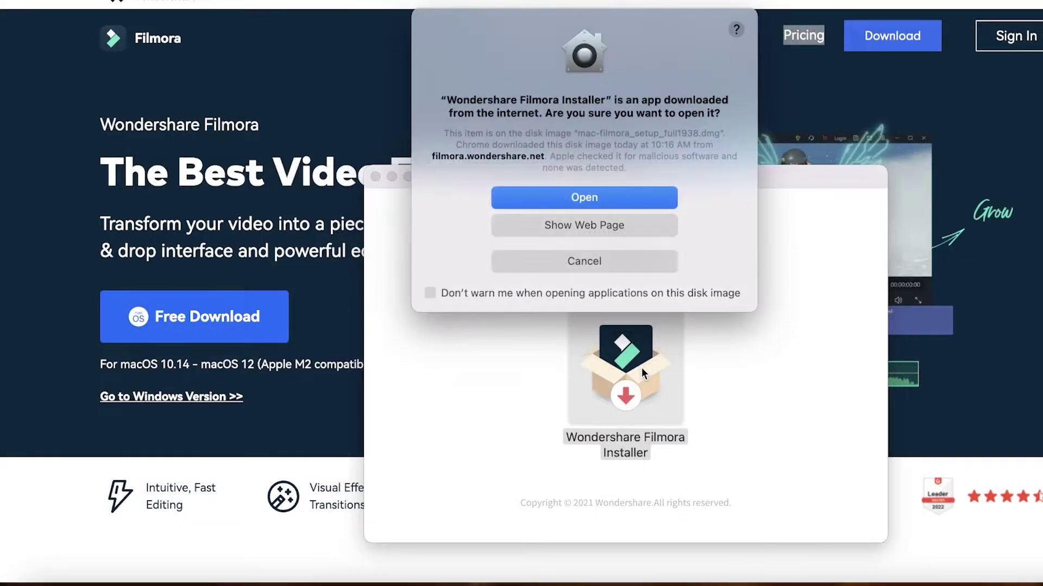
{"action": "left_click", "coordinate": [588, 197]}
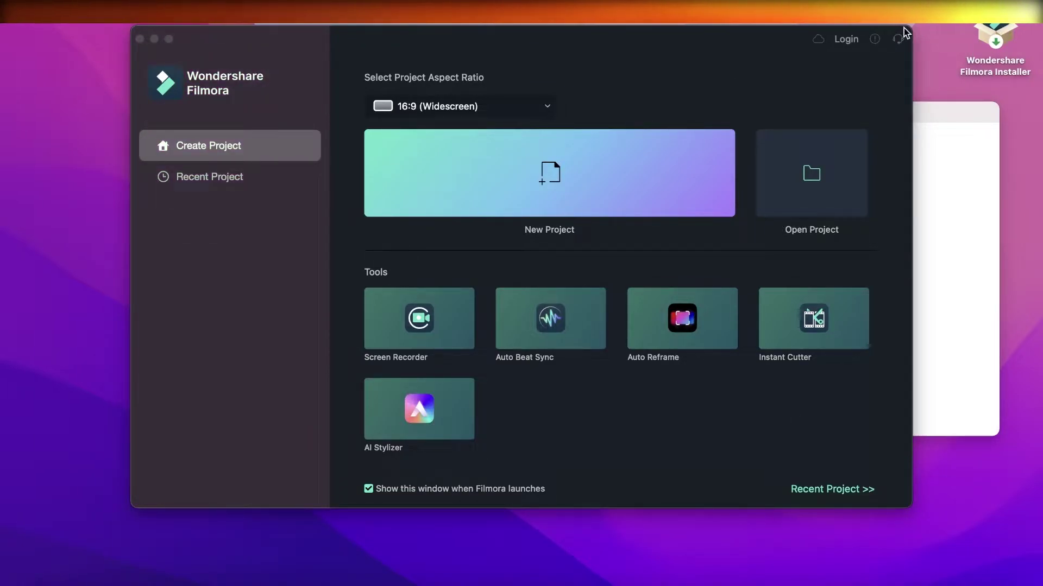
Dismiss the tour and help notice, then widen the preview and heighten the media area.
{"action": "left_click_drag", "start_coordinate": [896, 36], "coordinate": [894, 39]}
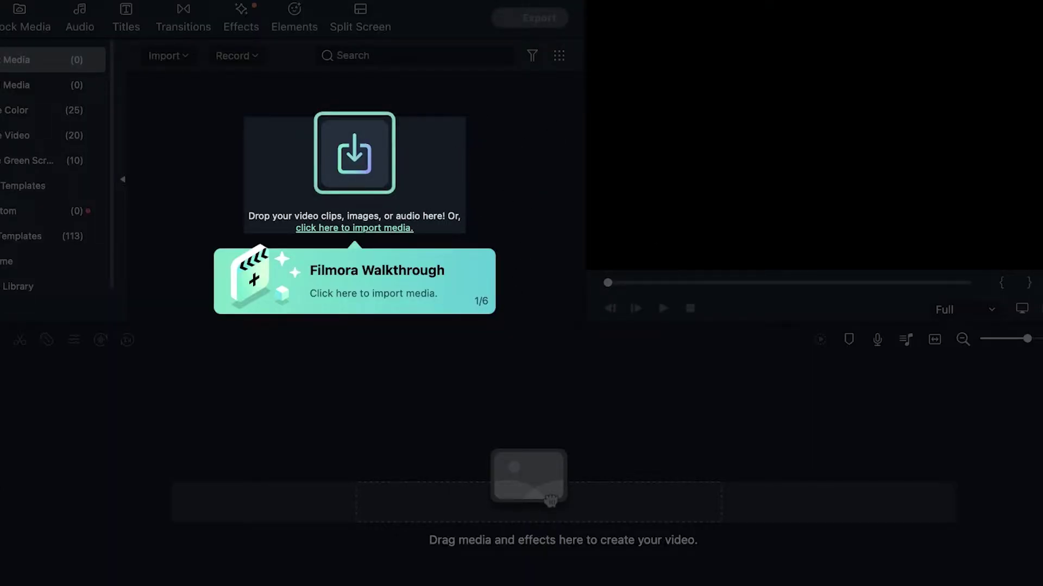
{"action": "key", "text": "Escape"}
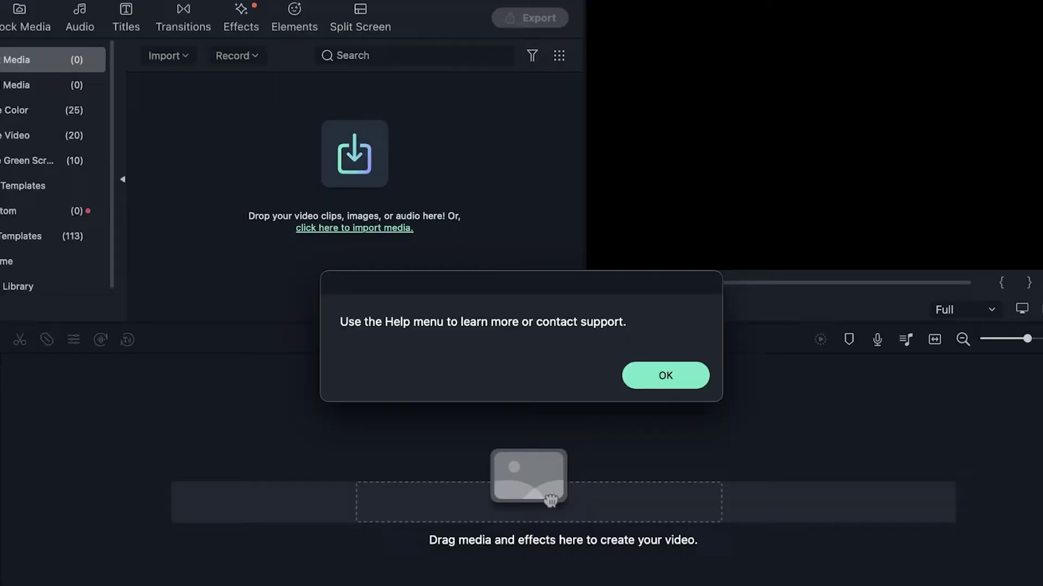
{"action": "left_click", "coordinate": [666, 386]}
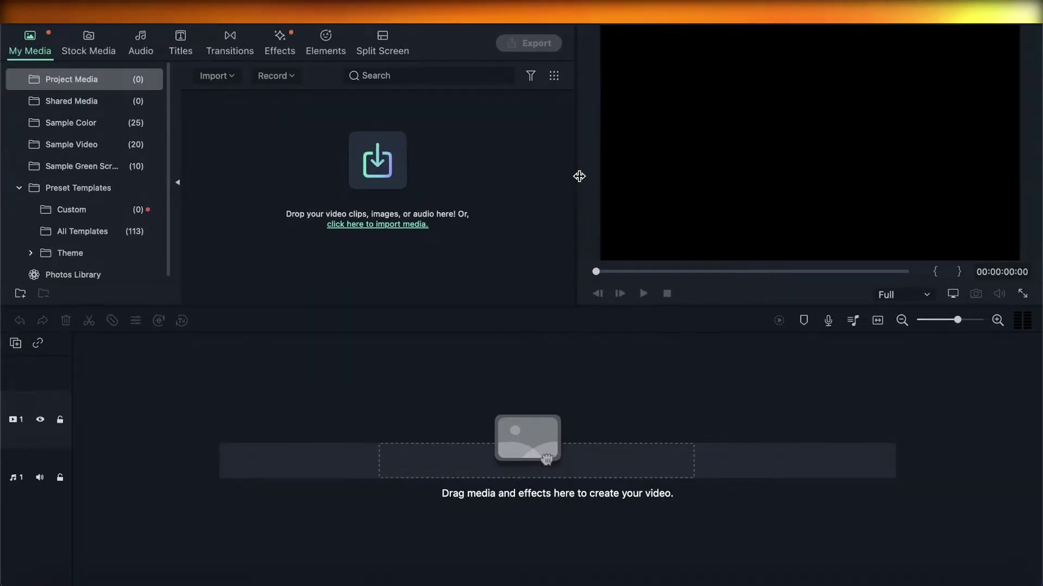
{"action": "left_click_drag", "start_coordinate": [579, 176], "coordinate": [386, 181]}
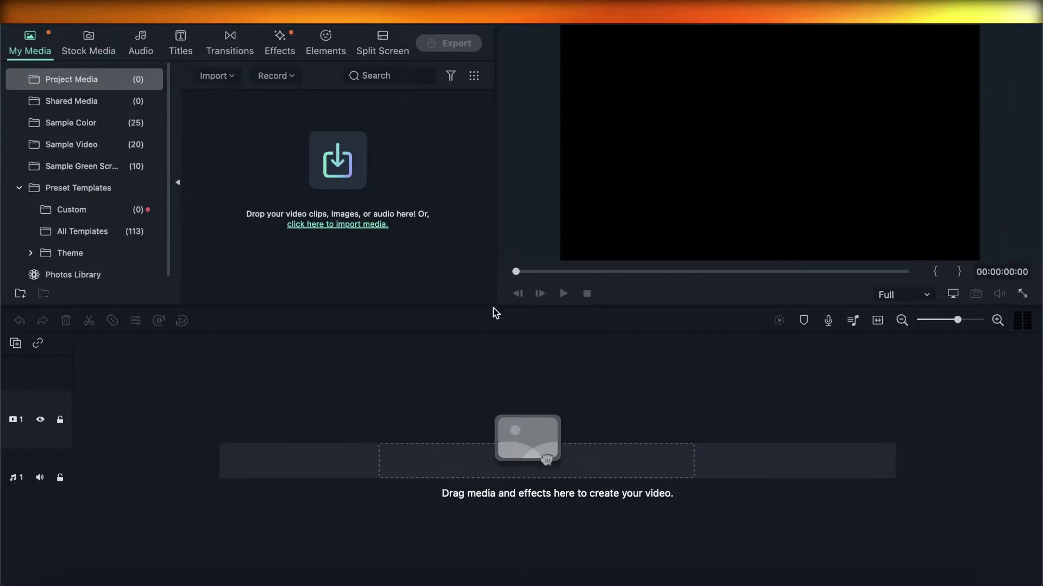
{"action": "left_click_drag", "start_coordinate": [492, 306], "coordinate": [433, 369]}
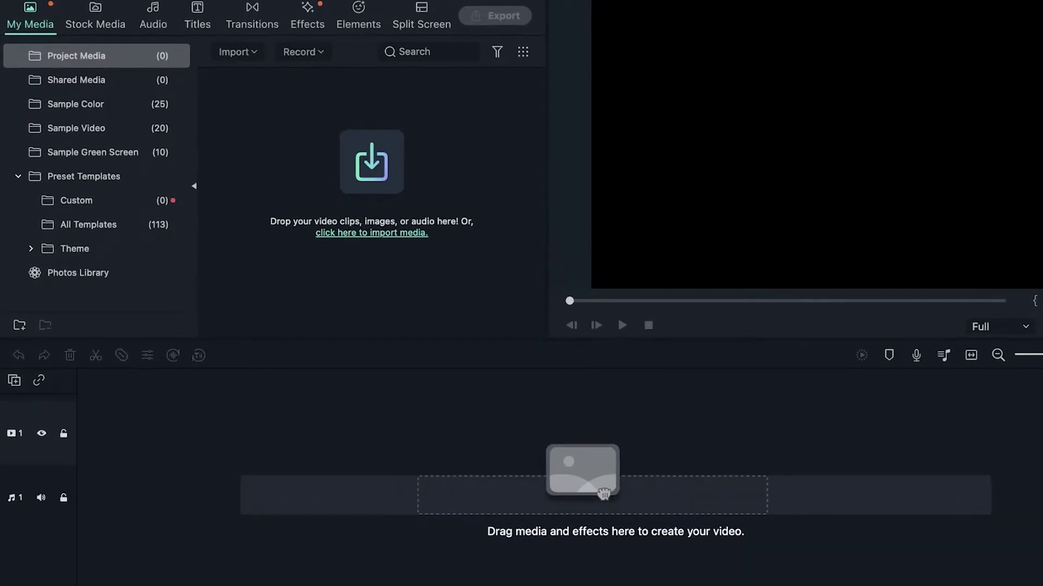
Import the Untitled design (15)–(19) images from Downloads into Project Media.
{"action": "key", "text": "super+i"}
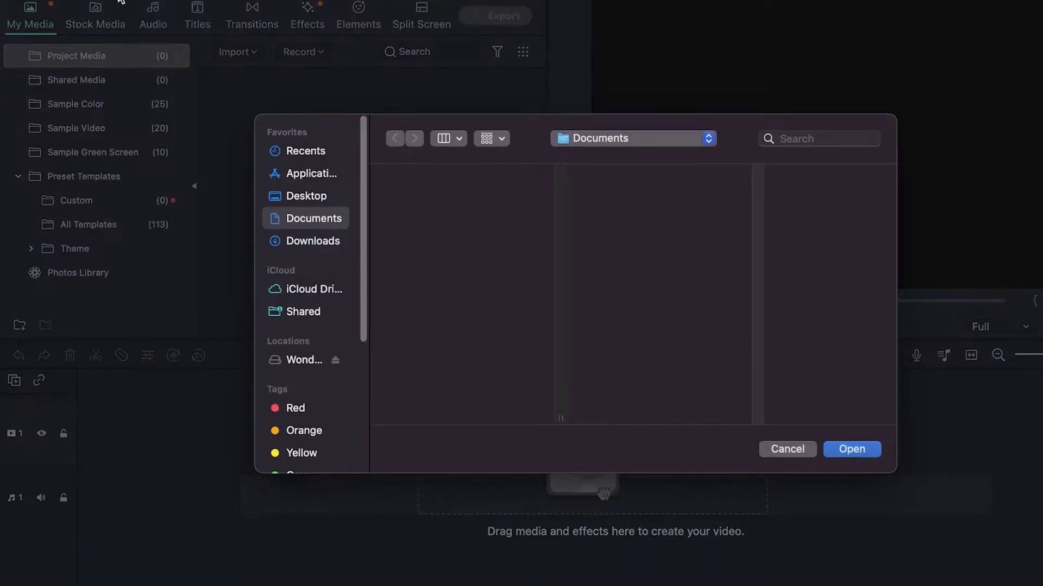
{"action": "left_click", "coordinate": [303, 198]}
{"action": "left_click", "coordinate": [299, 235]}
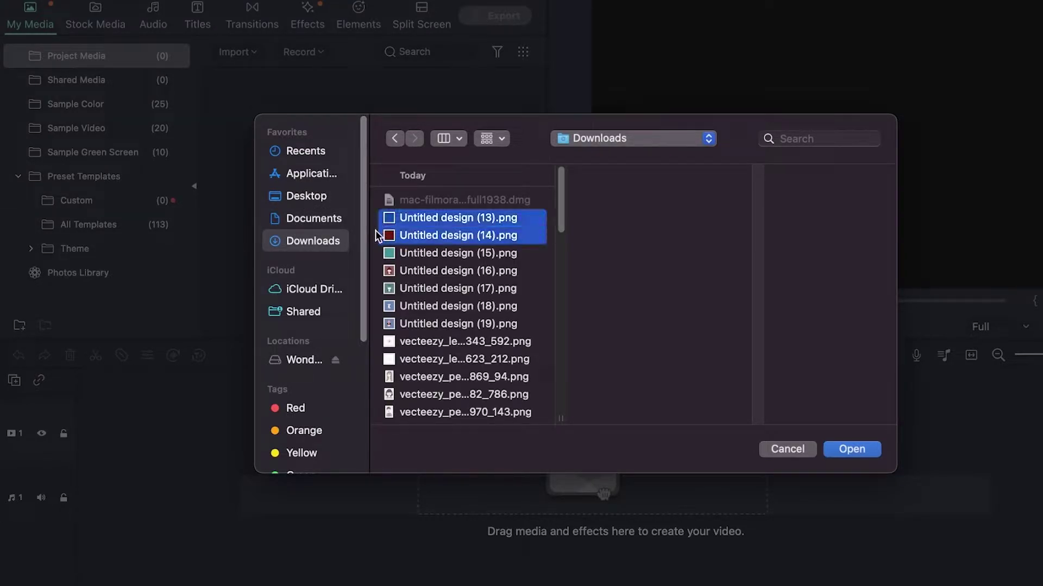
{"action": "left_click", "coordinate": [465, 341], "text": "shift"}
{"action": "key", "text": "Return"}
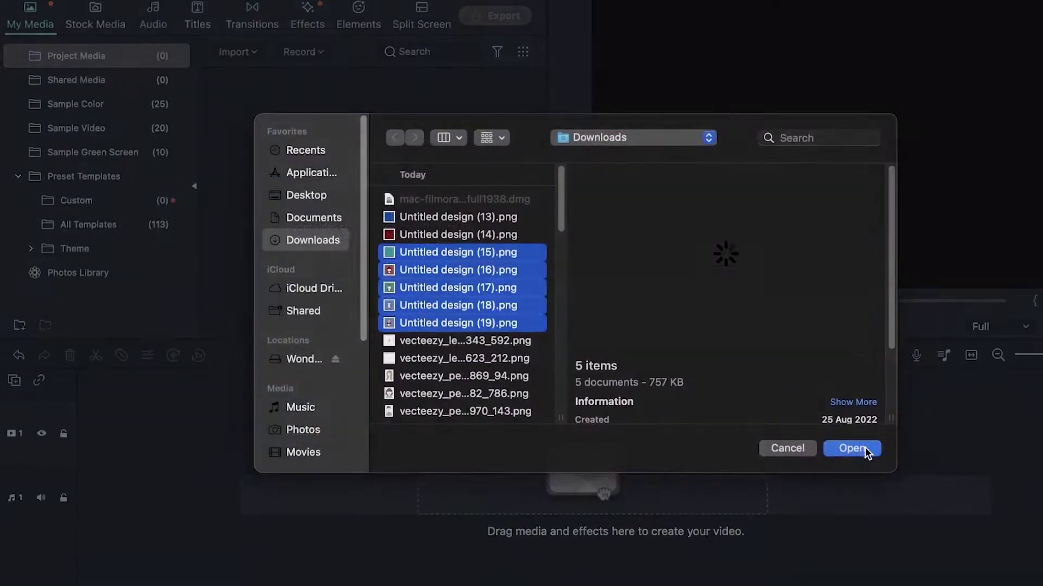
{"action": "left_click", "coordinate": [859, 449]}
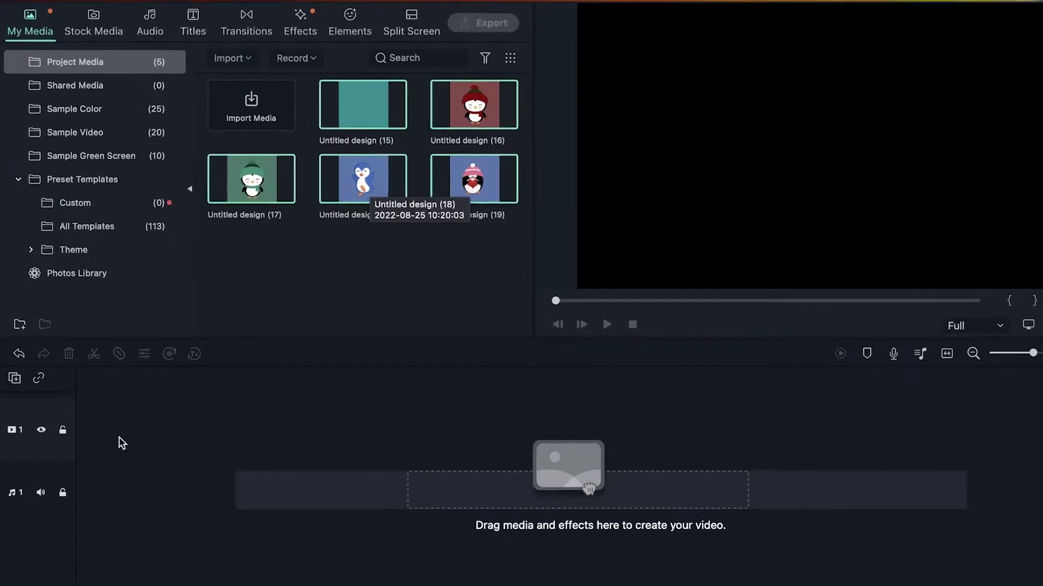
Place the five penguin images, Untitled design (15)–(19), in order on the video track.
{"action": "left_click_drag", "start_coordinate": [225, 199], "coordinate": [73, 431]}
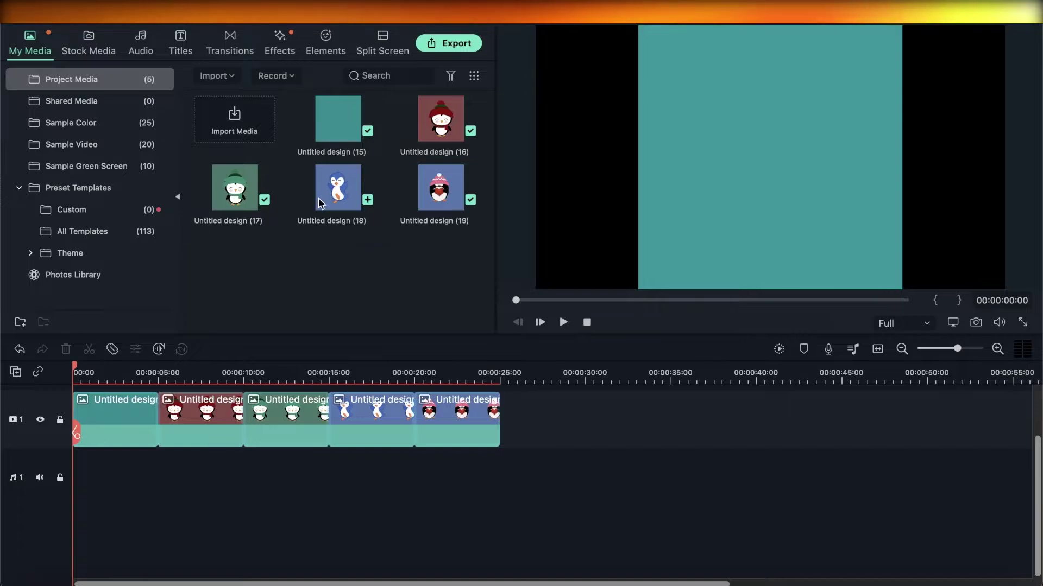
{"action": "left_click_drag", "start_coordinate": [302, 179], "coordinate": [401, 302]}
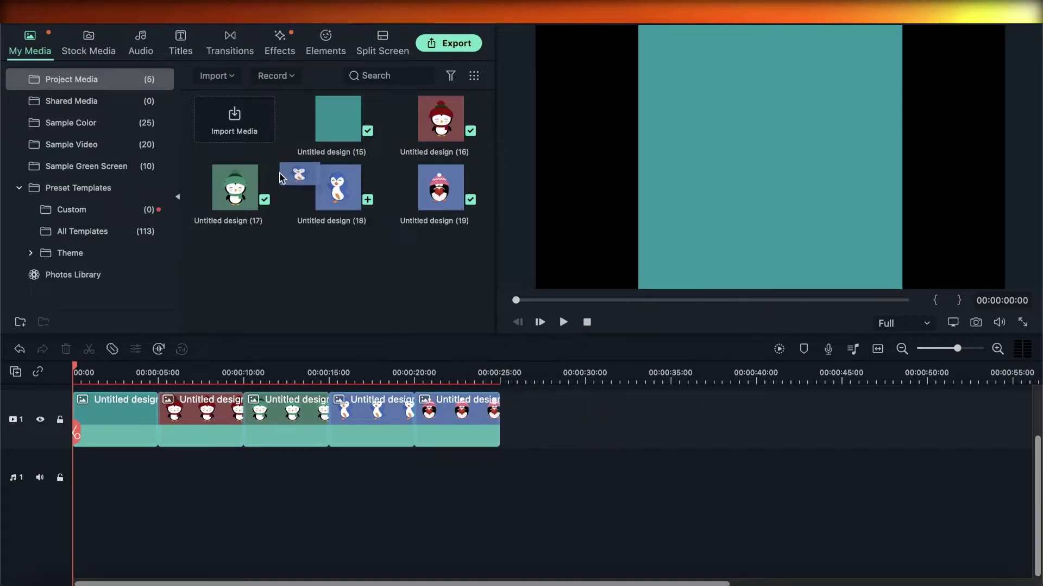
Split the teal Untitled design (15) clip and delete both parts, leaving clips (16)–(19).
{"action": "left_click_drag", "start_coordinate": [483, 258], "coordinate": [307, 244]}
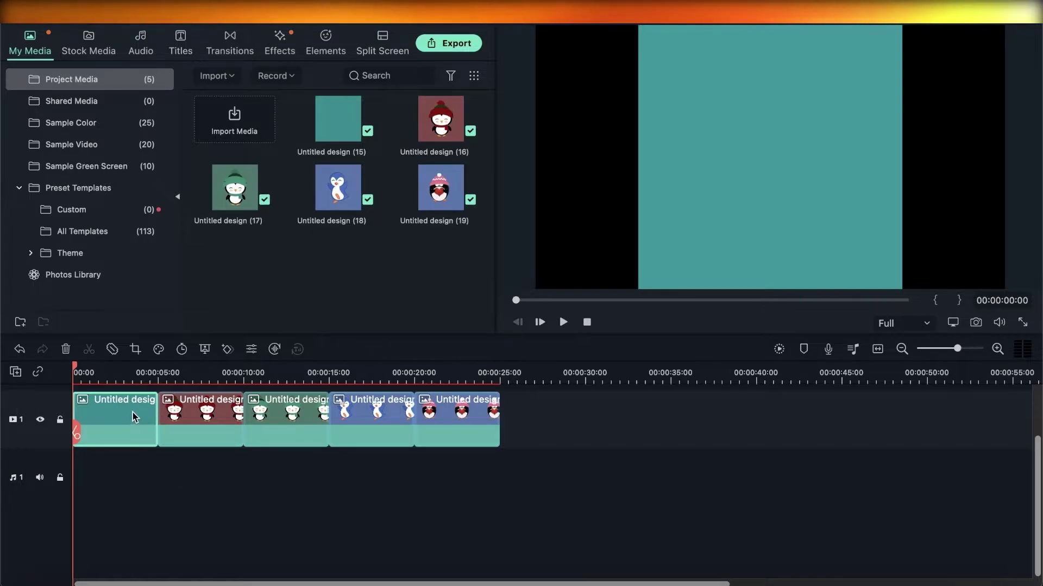
{"action": "right_click", "coordinate": [136, 418]}
{"action": "left_click", "coordinate": [116, 444]}
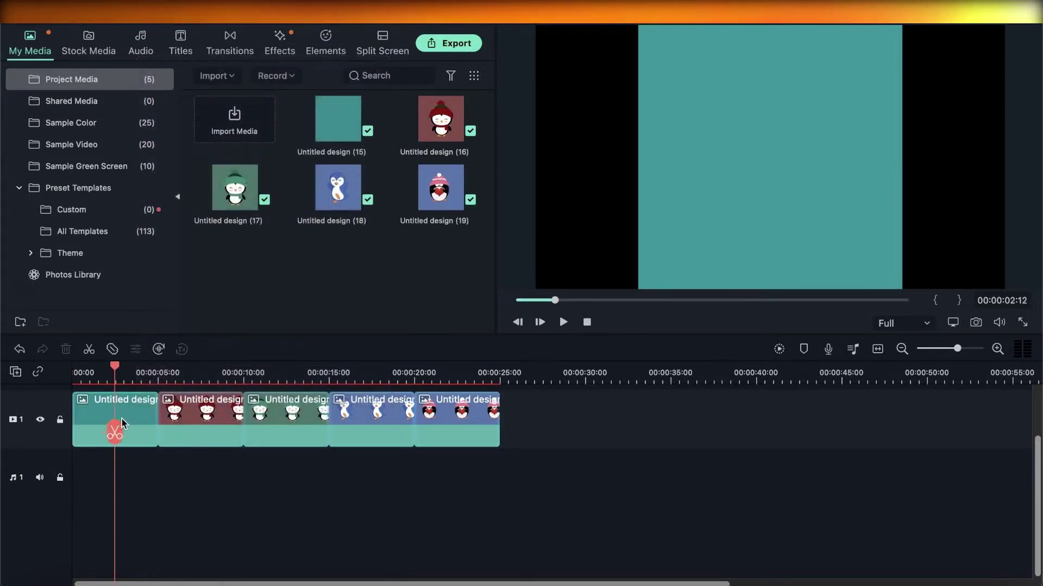
{"action": "left_click", "coordinate": [113, 431]}
{"action": "left_click_drag", "start_coordinate": [113, 431], "coordinate": [151, 433]}
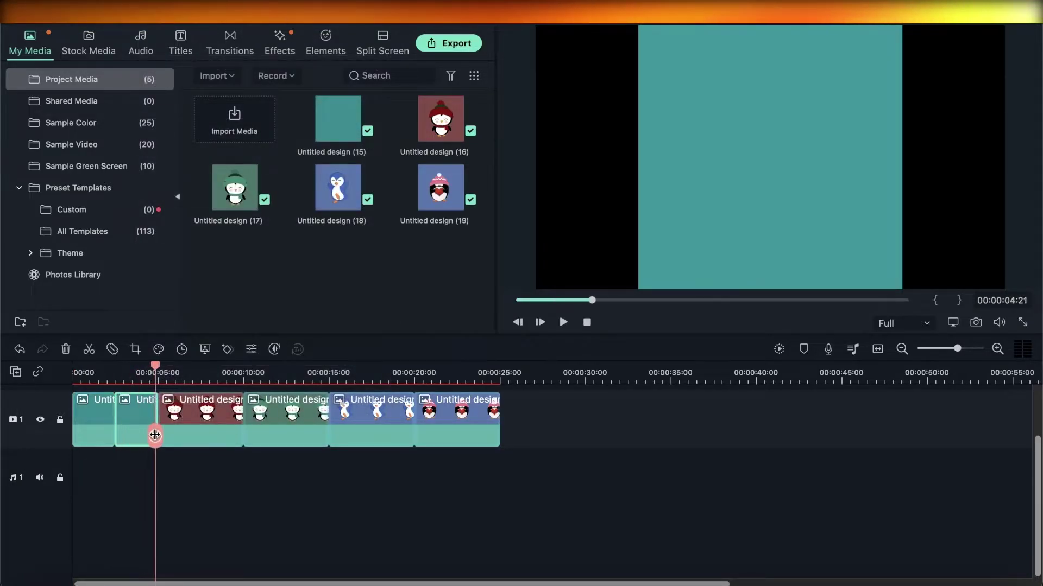
{"action": "right_click", "coordinate": [135, 433]}
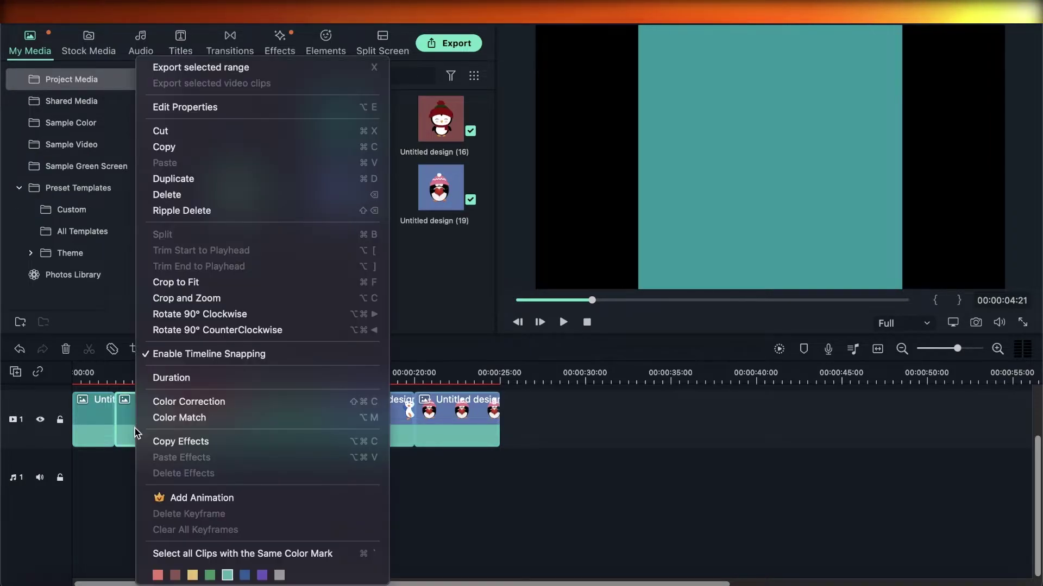
{"action": "left_click", "coordinate": [119, 423]}
{"action": "right_click", "coordinate": [107, 424]}
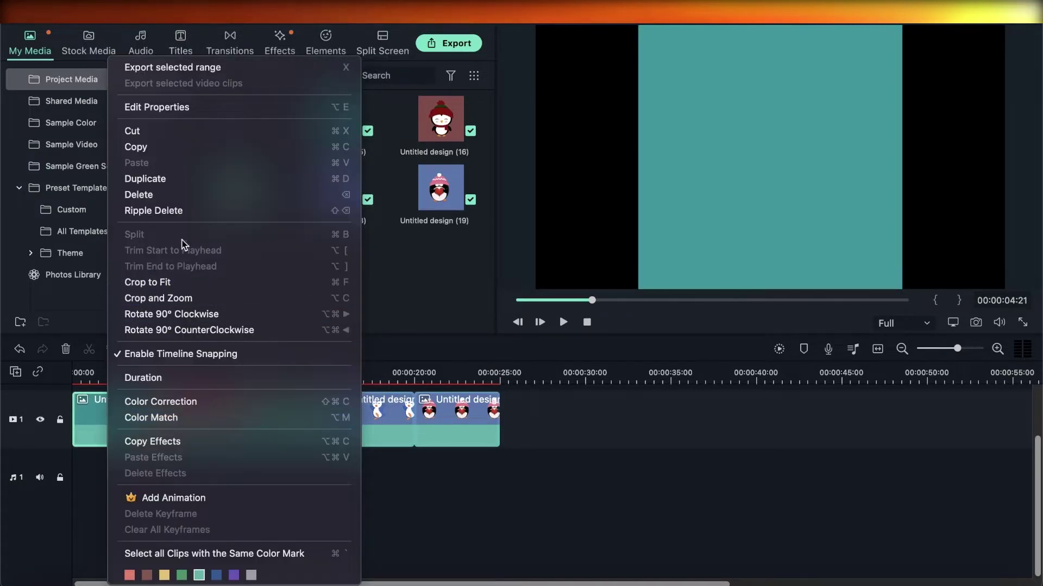
{"action": "left_click", "coordinate": [179, 210]}
{"action": "right_click", "coordinate": [80, 423]}
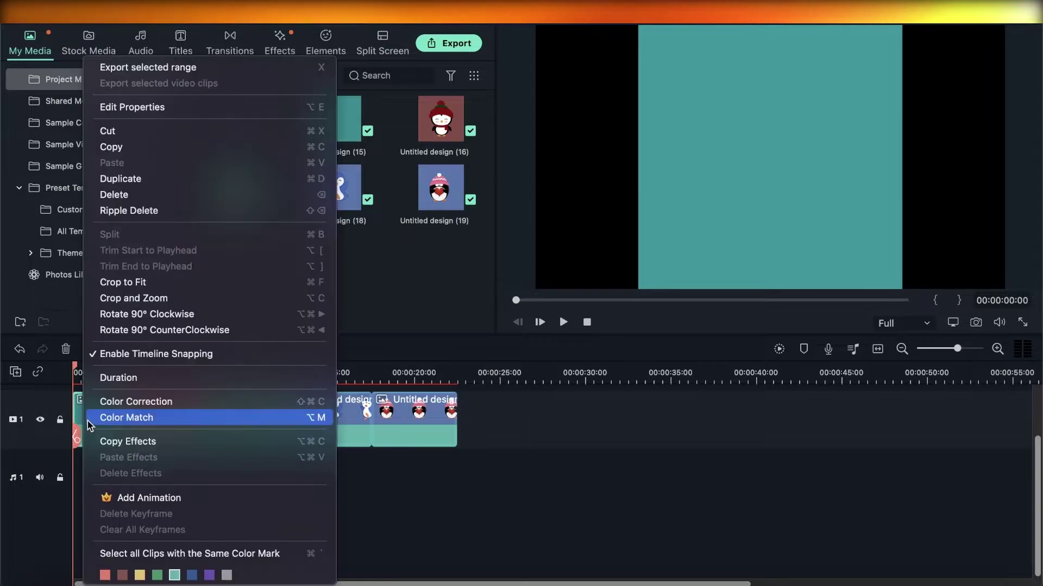
{"action": "left_click", "coordinate": [189, 194]}
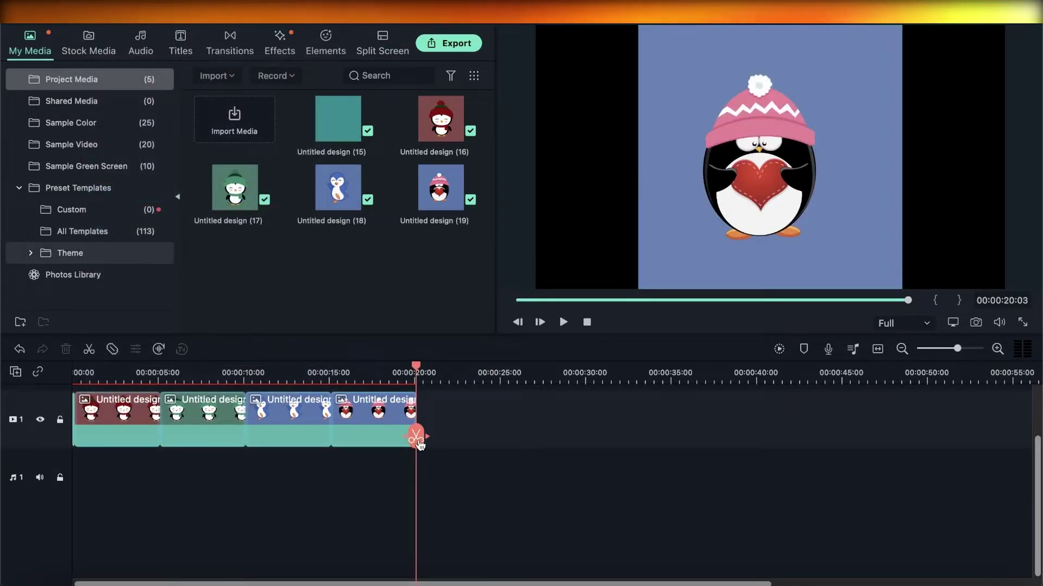
Scrub back and play the slideshow preview.
{"action": "left_click_drag", "start_coordinate": [415, 433], "coordinate": [2, 440]}
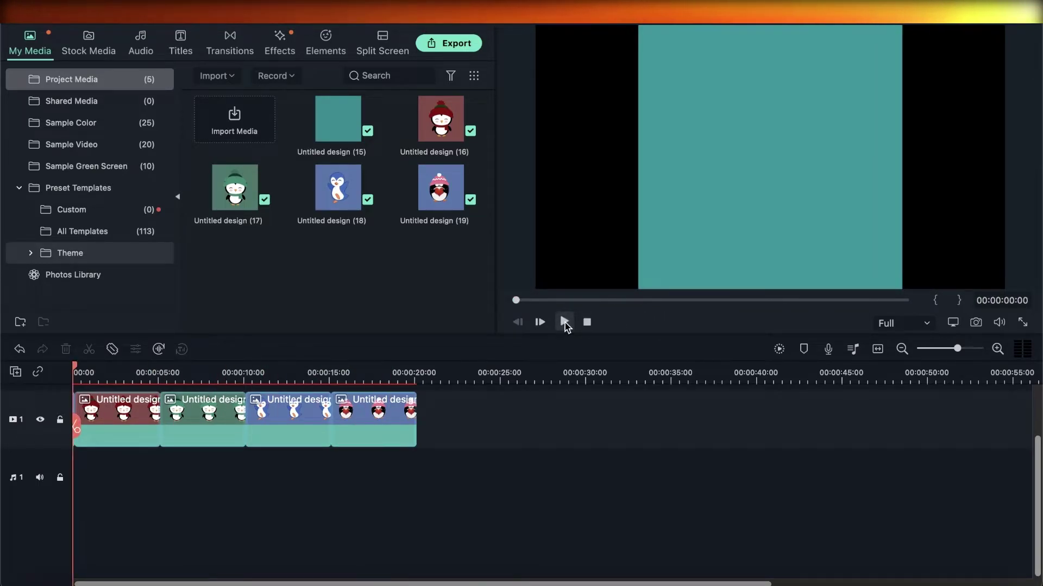
{"action": "left_click", "coordinate": [565, 322]}
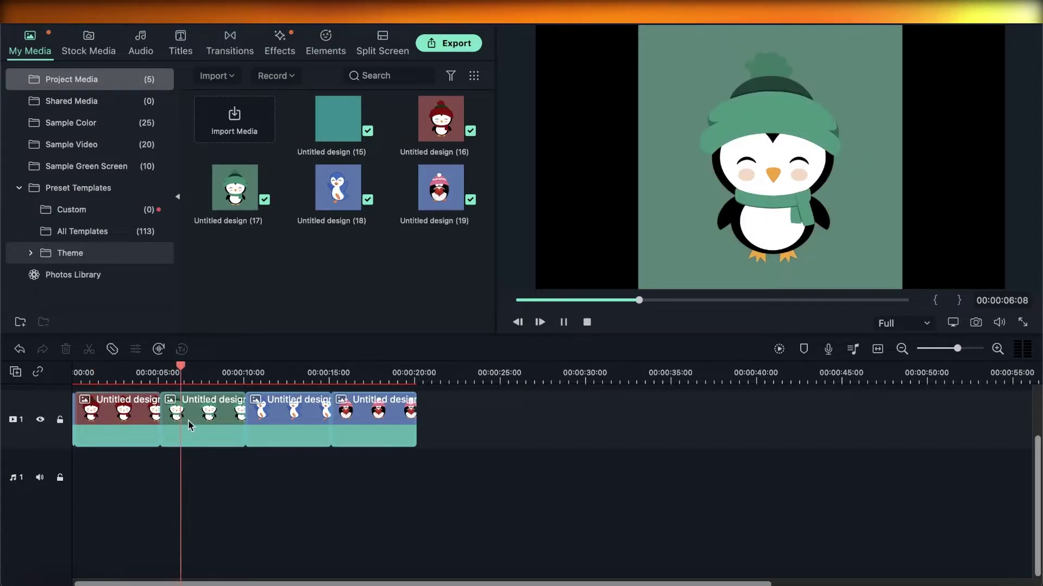
{"action": "mouse_move", "coordinate": [180, 417]}
{"action": "left_mouse_down"}
{"action": "mouse_move", "coordinate": [234, 417]}
{"action": "mouse_move", "coordinate": [180, 417]}
{"action": "left_mouse_up"}
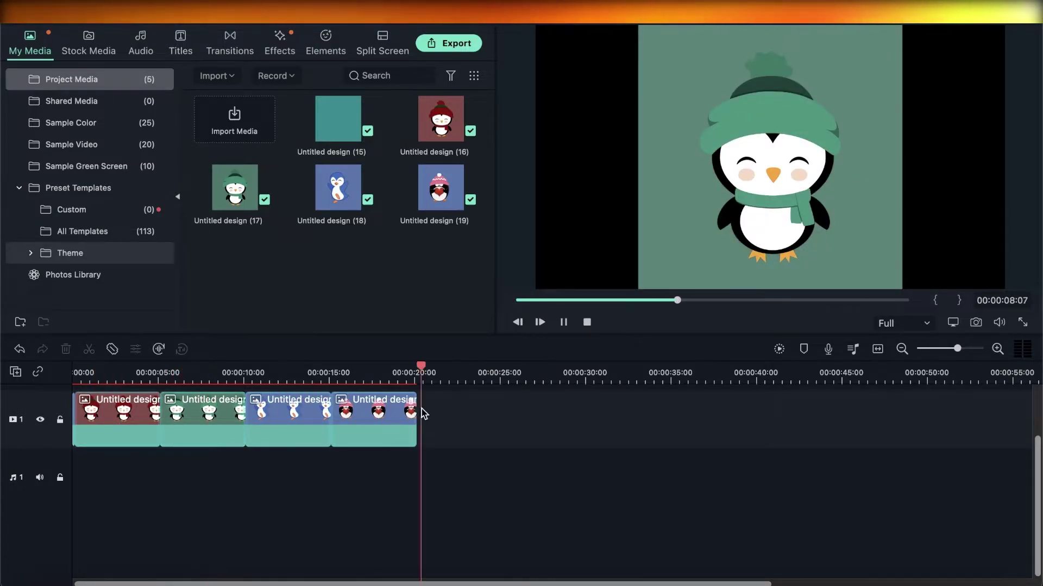
Trim the green, blue and pink penguin clips shorter so the track runs about 13 seconds.
{"action": "left_click", "coordinate": [89, 441]}
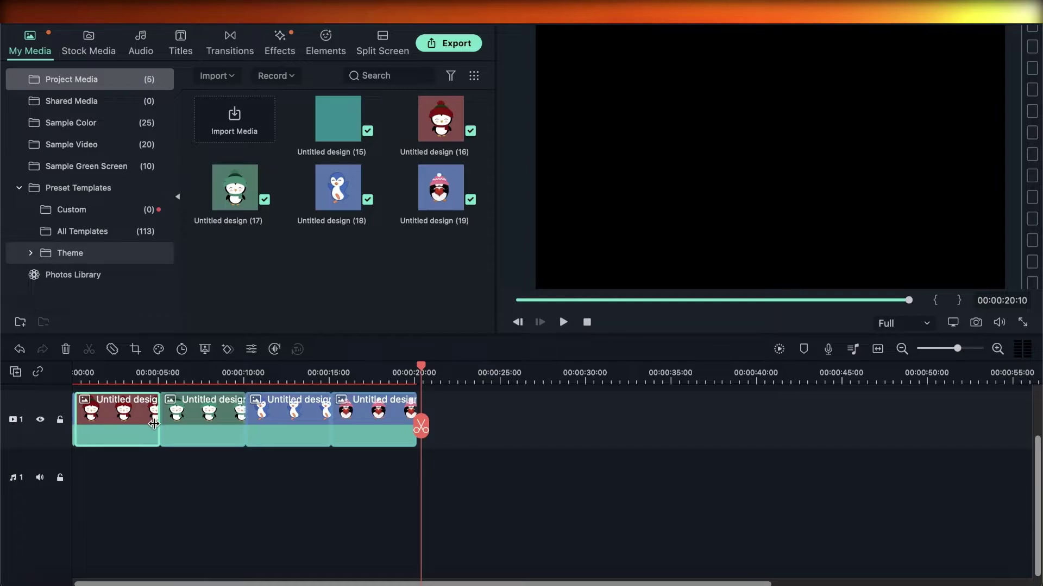
{"action": "left_click_drag", "start_coordinate": [154, 423], "coordinate": [87, 415]}
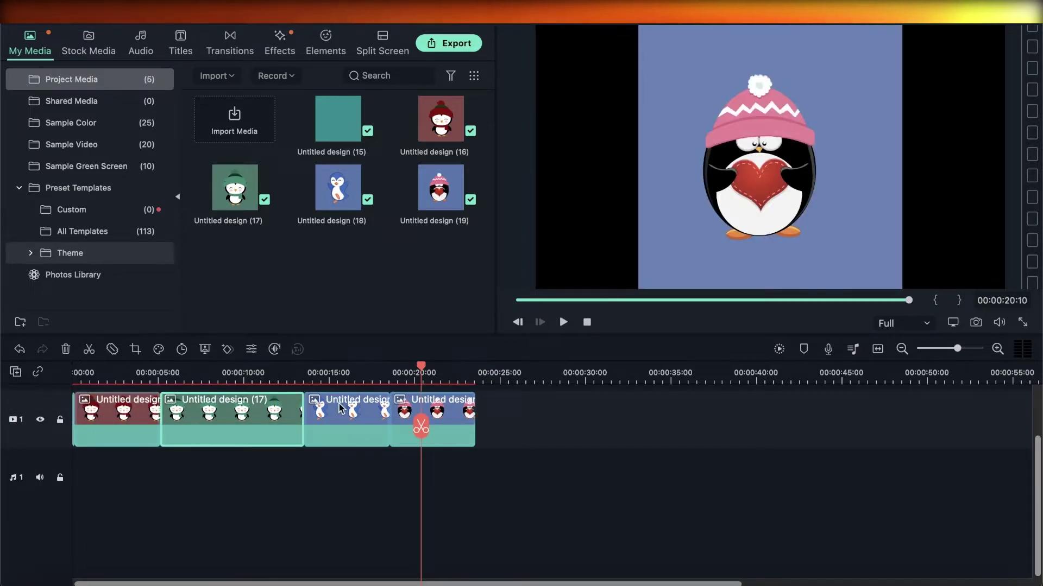
{"action": "left_click_drag", "start_coordinate": [300, 405], "coordinate": [218, 414]}
{"action": "left_click", "coordinate": [286, 416]}
{"action": "left_click_drag", "start_coordinate": [301, 415], "coordinate": [248, 415]}
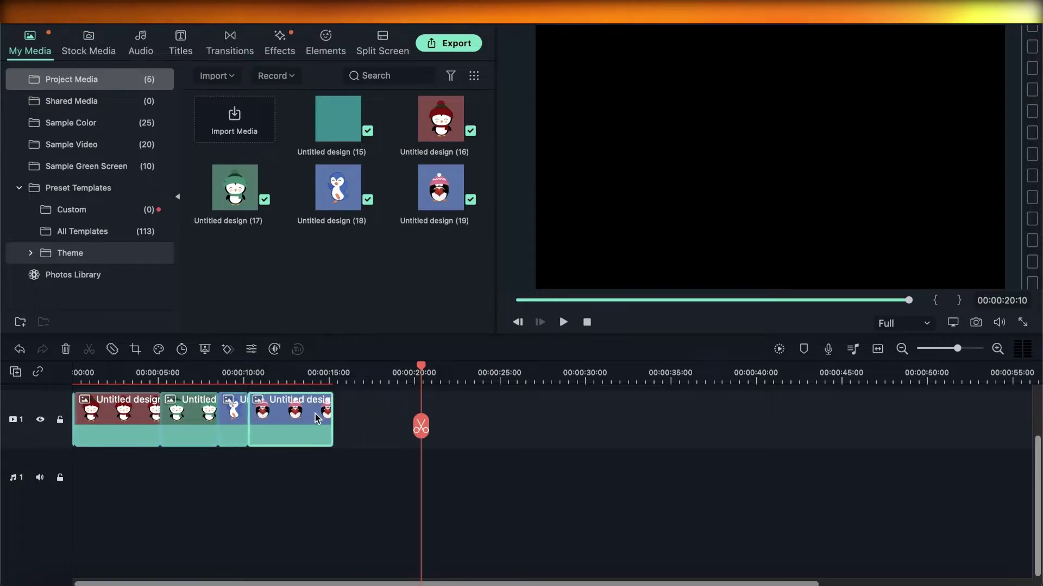
{"action": "left_click", "coordinate": [326, 419]}
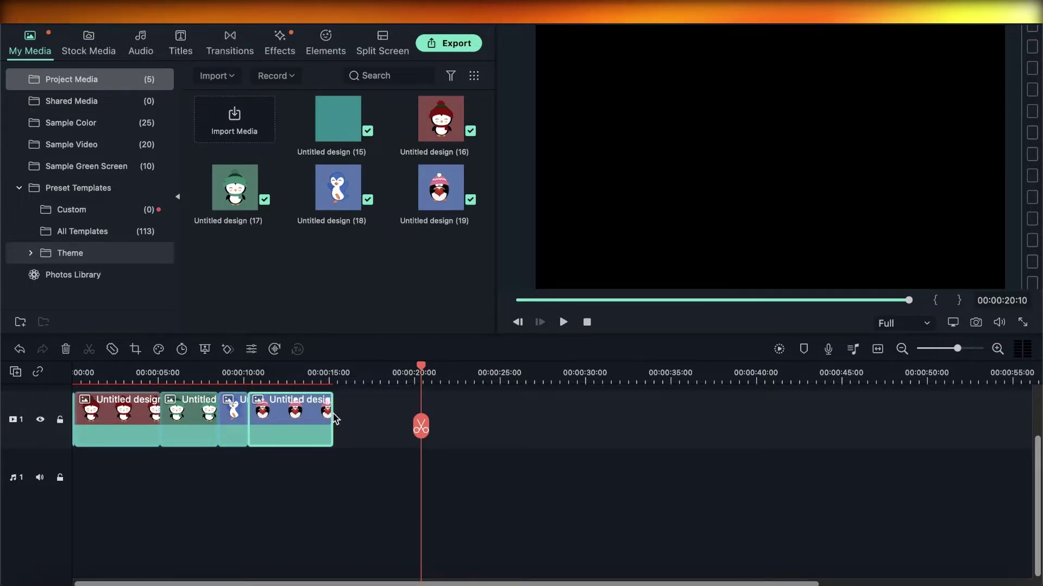
{"action": "left_click_drag", "start_coordinate": [326, 418], "coordinate": [267, 418]}
{"action": "left_click_drag", "start_coordinate": [160, 418], "coordinate": [110, 422]}
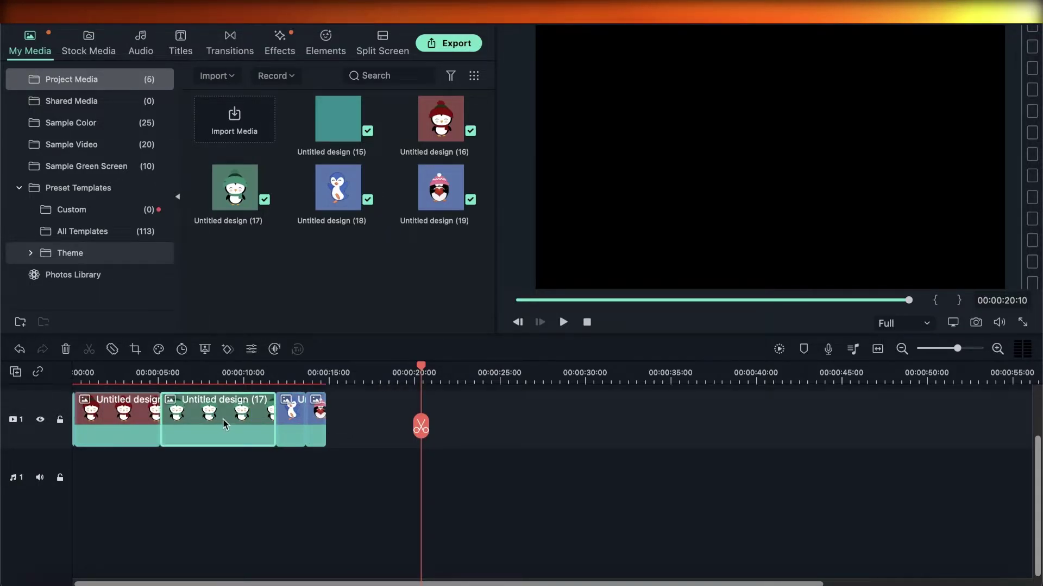
{"action": "key", "text": "super+z"}
{"action": "key", "text": "Home"}
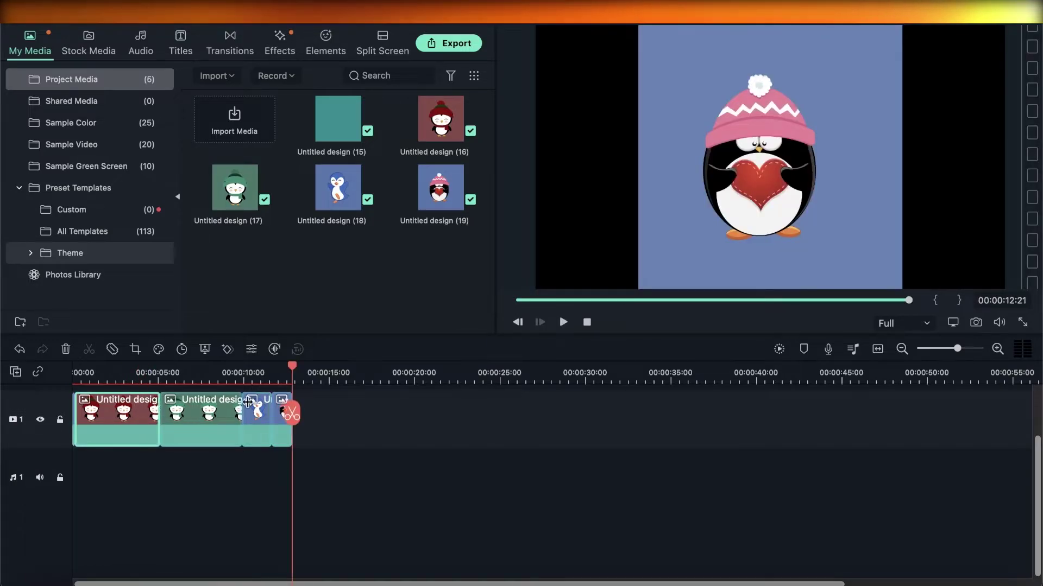
{"action": "key", "text": "Home"}
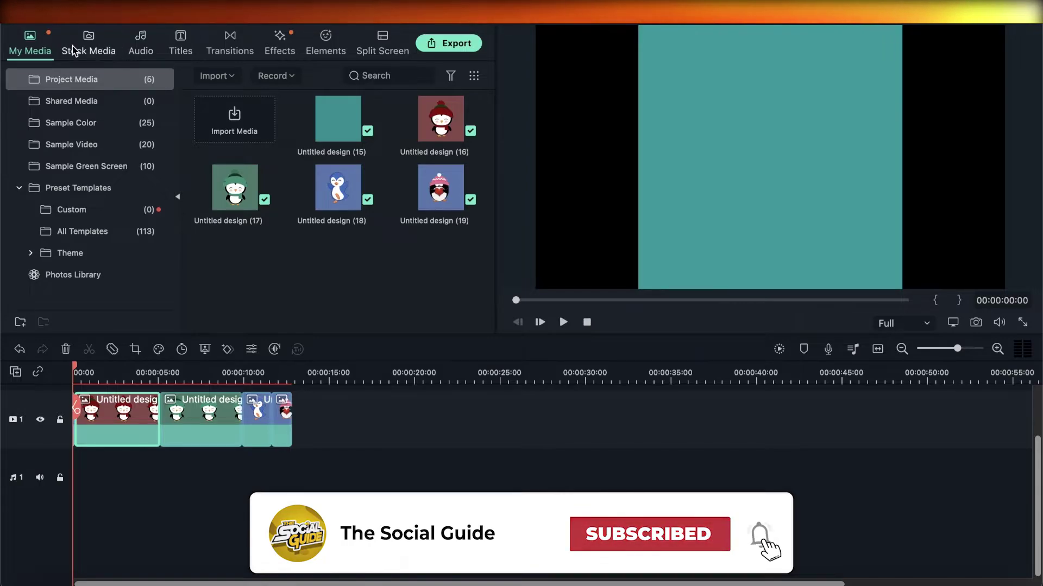
Add the Little Maps - Eddie stock music from the Audio library to audio track 1.
{"action": "left_click", "coordinate": [143, 47]}
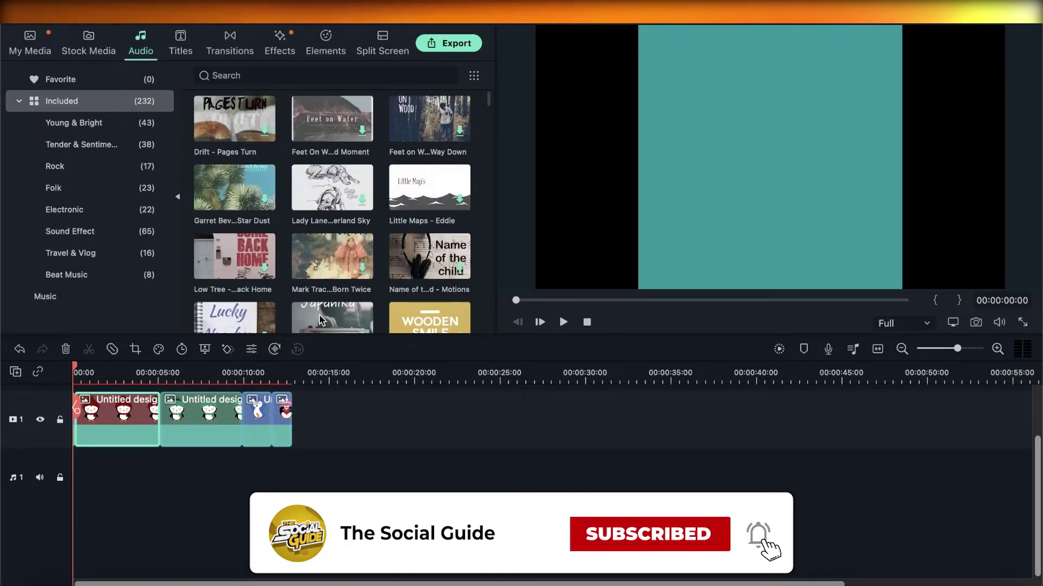
{"action": "key", "text": "XF86AudioMute"}
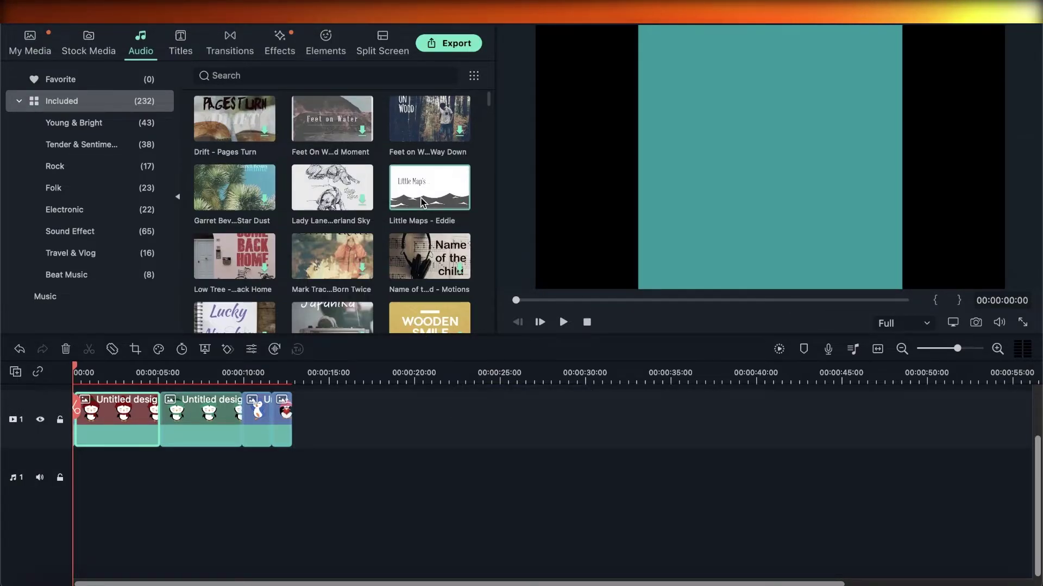
{"action": "left_click_drag", "start_coordinate": [409, 214], "coordinate": [76, 493]}
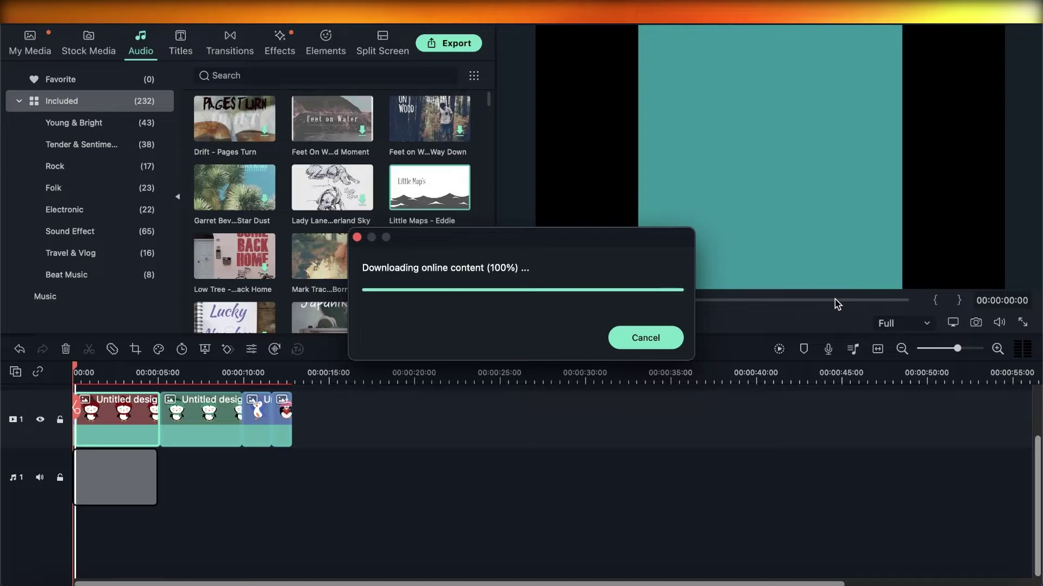
Trim the Little Maps - Eddie music clip so it ends with the last penguin clip.
{"action": "left_click", "coordinate": [566, 466]}
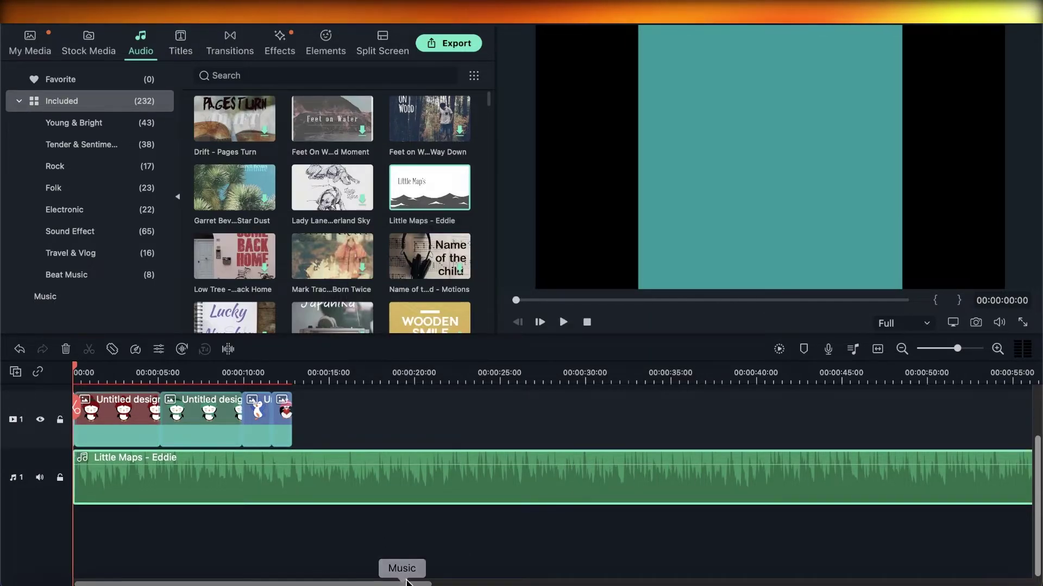
{"action": "left_click_drag", "start_coordinate": [407, 583], "coordinate": [840, 542]}
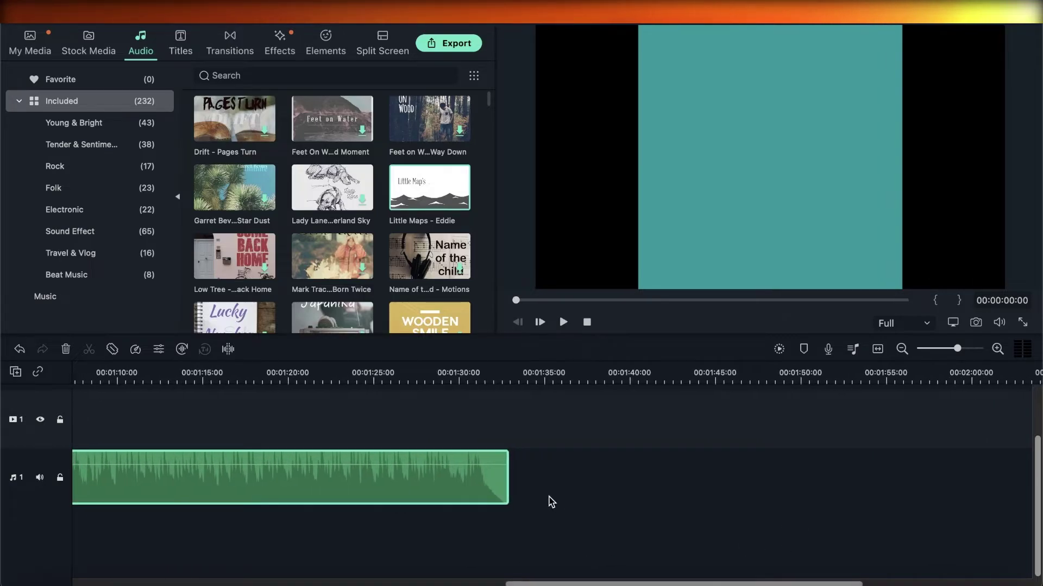
{"action": "left_click_drag", "start_coordinate": [505, 485], "coordinate": [189, 485]}
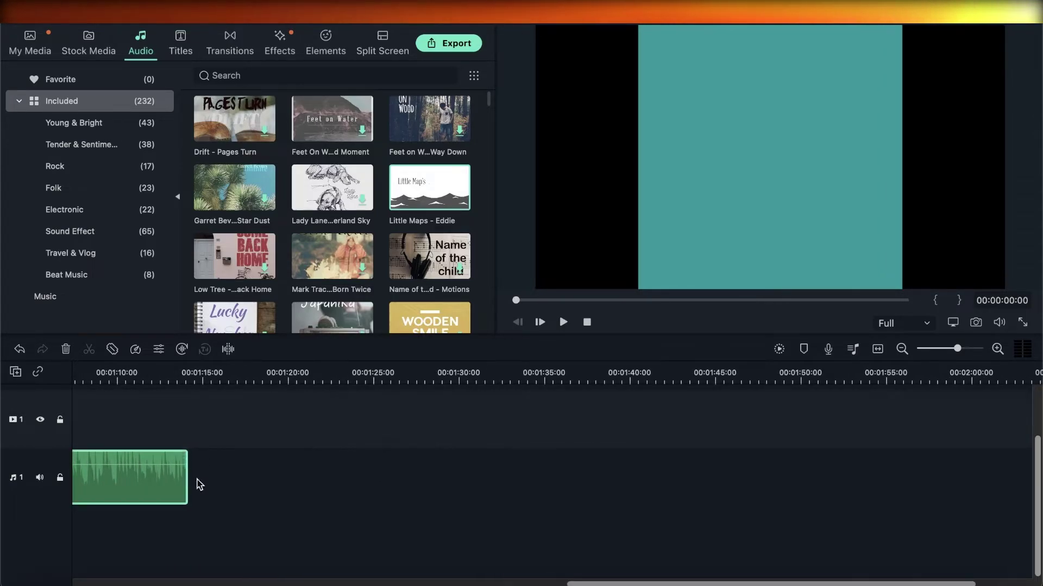
{"action": "left_click_drag", "start_coordinate": [722, 577], "coordinate": [457, 577]}
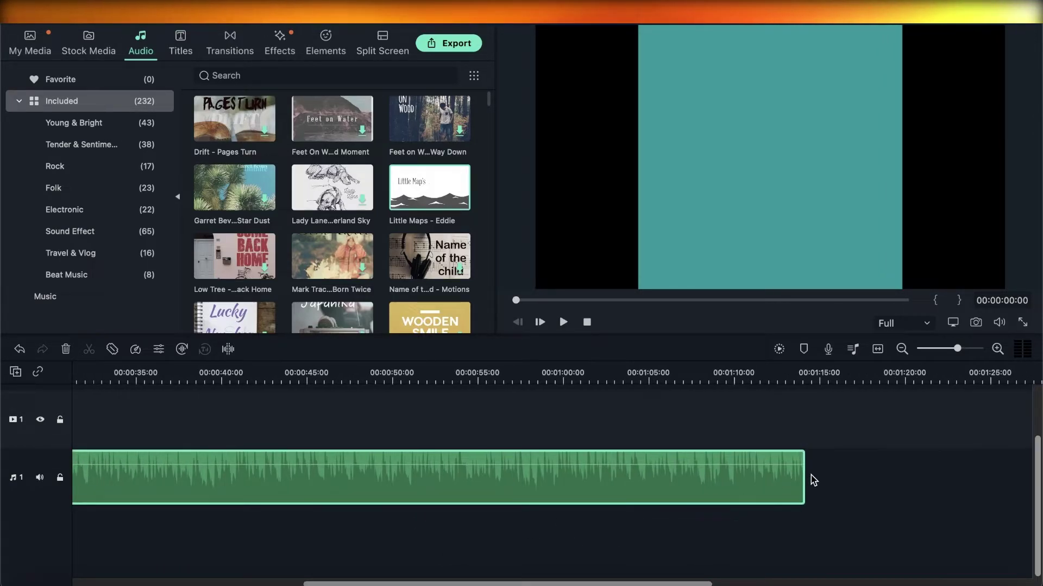
{"action": "left_click_drag", "start_coordinate": [782, 476], "coordinate": [14, 476]}
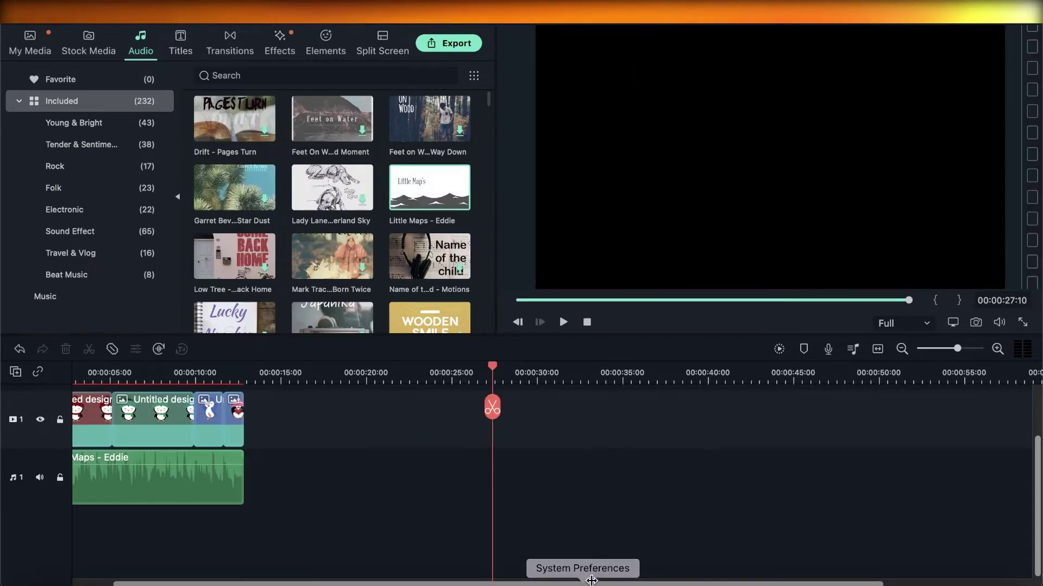
{"action": "left_click_drag", "start_coordinate": [575, 581], "coordinate": [303, 574]}
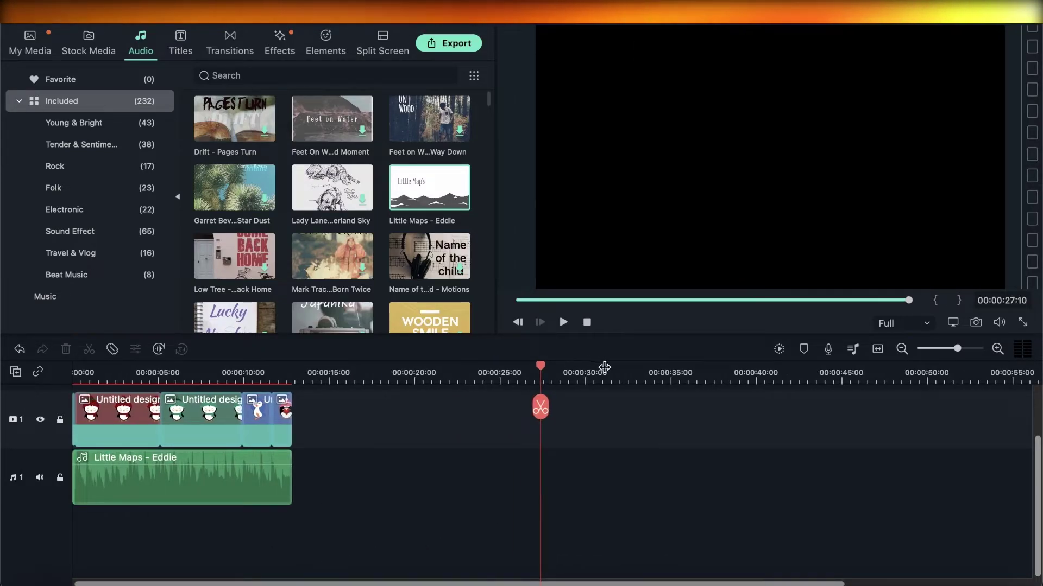
{"action": "left_click_drag", "start_coordinate": [540, 407], "coordinate": [2, 387]}
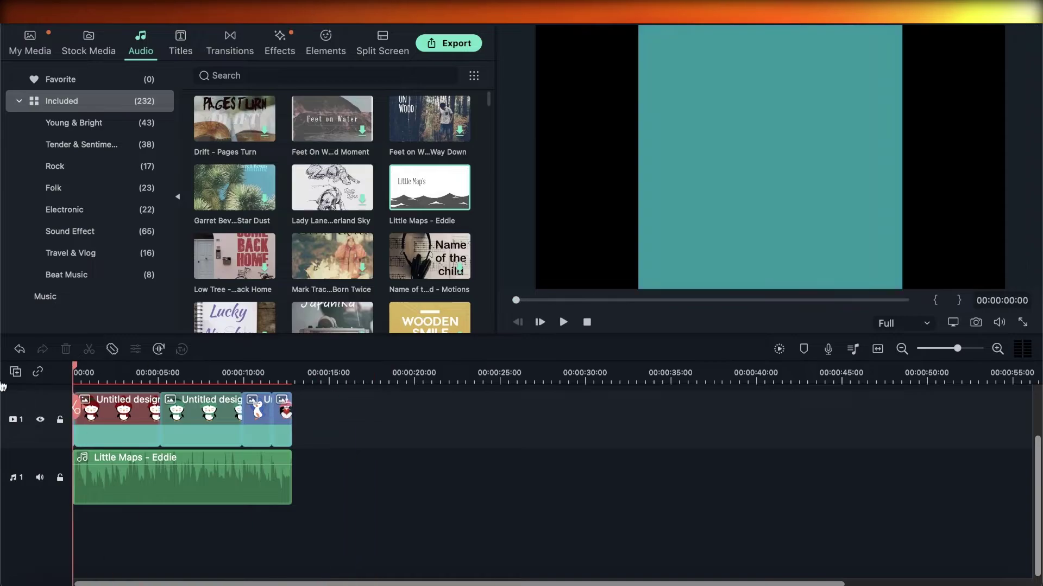
Set the system volume to about half, play the project preview, then return the playhead to the start.
{"action": "key", "text": "XF86AudioRaiseVolume"}
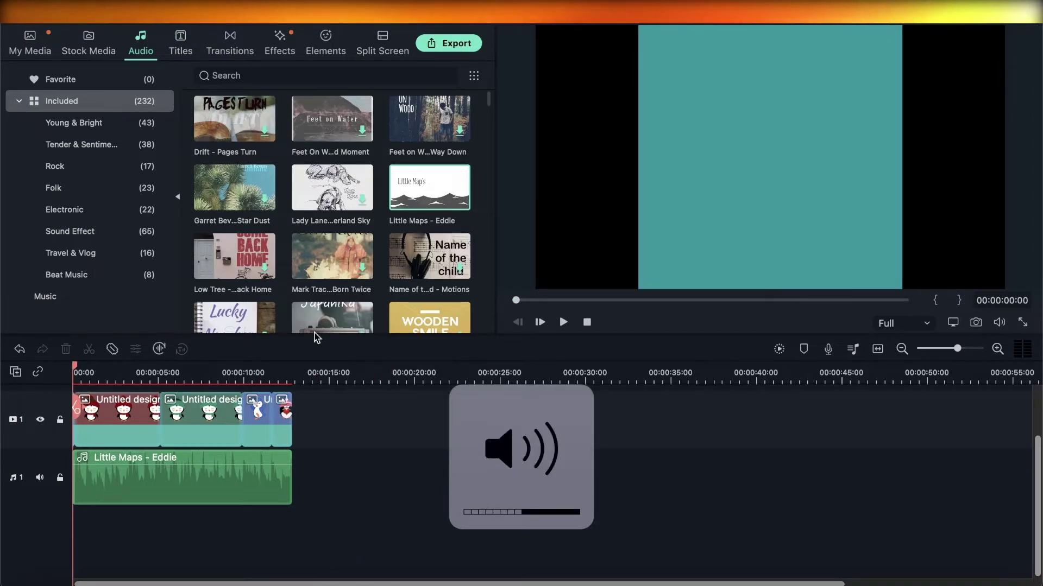
{"action": "key", "text": "XF86AudioLowerVolume"}
{"action": "key", "text": "XF86AudioLowerVolume"}
{"action": "key", "text": "XF86AudioLowerVolume"}
{"action": "key", "text": "XF86AudioLowerVolume"}
{"action": "key", "text": "XF86AudioLowerVolume"}
{"action": "key", "text": "XF86AudioLowerVolume"}
{"action": "left_click", "coordinate": [562, 324]}
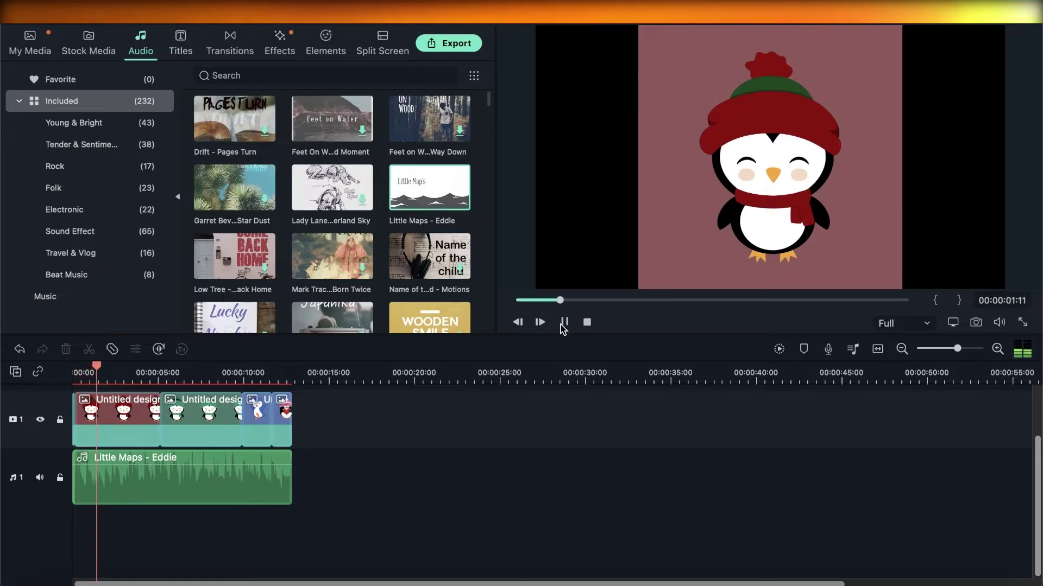
{"action": "left_click", "coordinate": [562, 323]}
{"action": "left_click", "coordinate": [123, 449]}
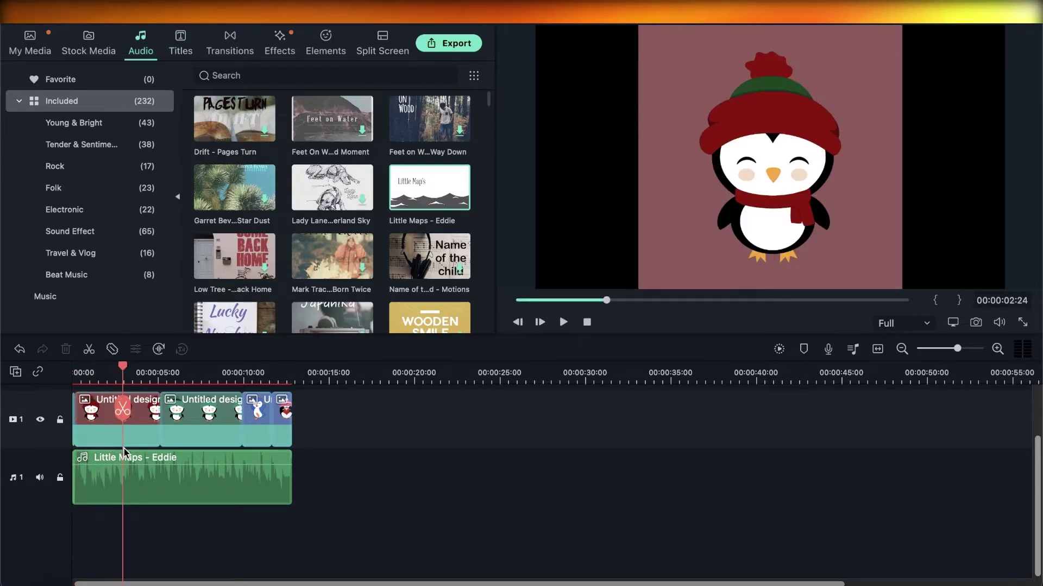
{"action": "key", "text": "Home"}
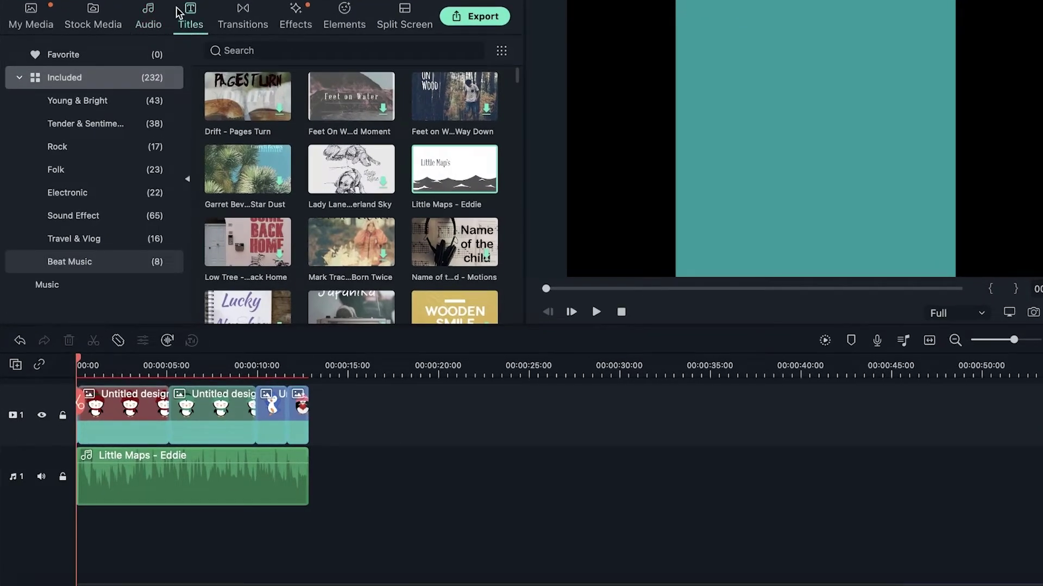
Place the Opener 1 title from the Titles library at the start of video track 1.
{"action": "left_click", "coordinate": [191, 8]}
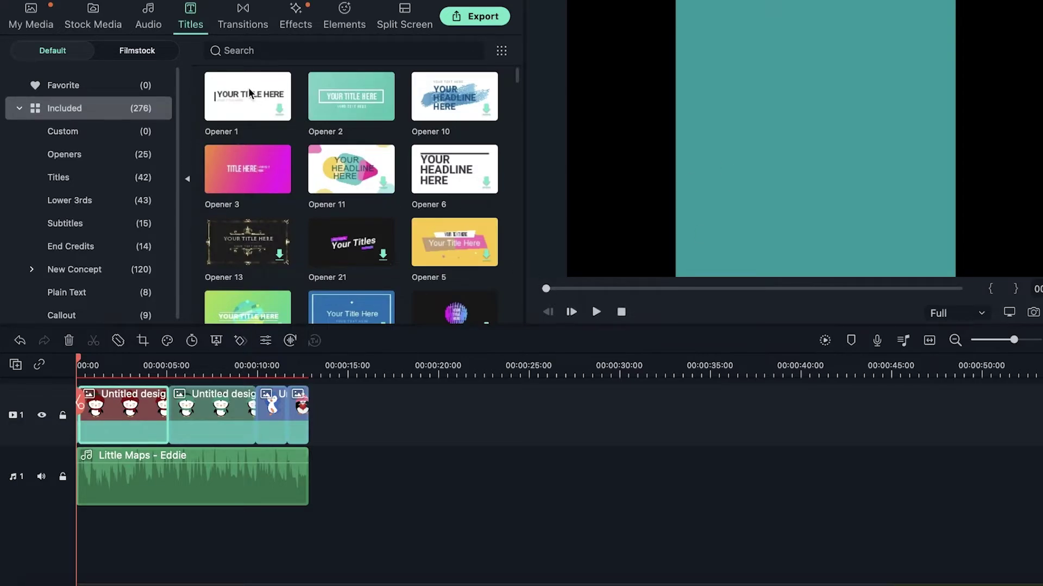
{"action": "left_click_drag", "start_coordinate": [185, 201], "coordinate": [83, 407]}
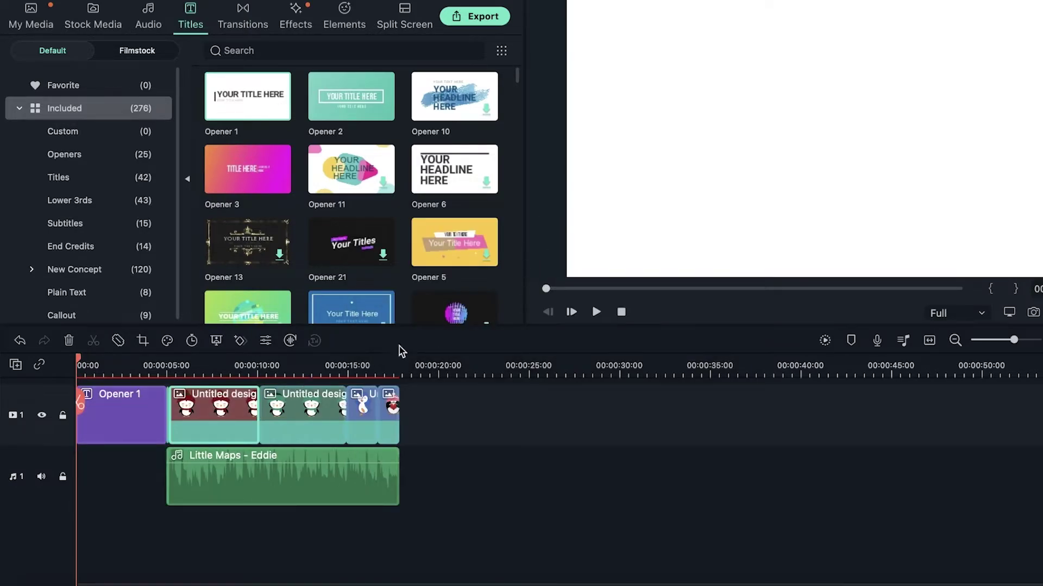
{"action": "mouse_move", "coordinate": [123, 410]}
{"action": "left_mouse_down"}
{"action": "mouse_move", "coordinate": [214, 404]}
{"action": "mouse_move", "coordinate": [123, 402]}
{"action": "left_mouse_up"}
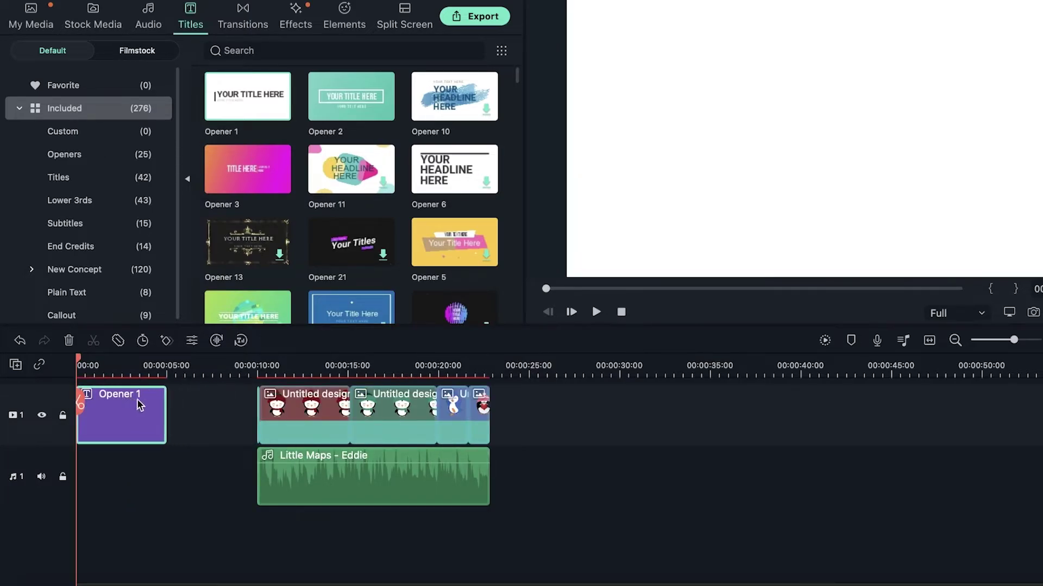
{"action": "left_click", "coordinate": [545, 402]}
Shrink the PENGUIN COLLECTION title to size 55 beside the vertical bar, then shift the penguin clips after it.
{"action": "double_click", "coordinate": [103, 426]}
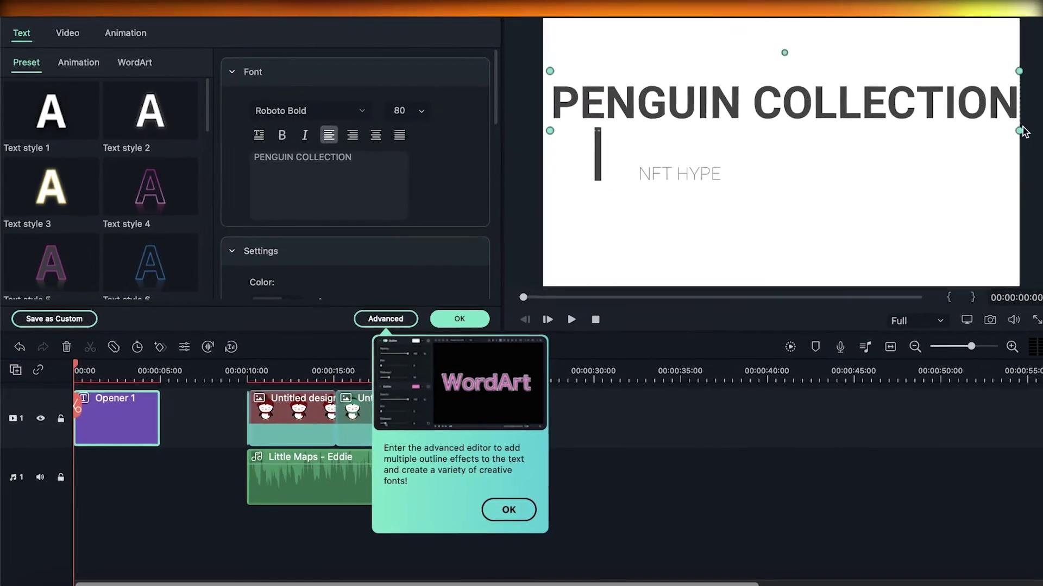
{"action": "left_click_drag", "start_coordinate": [1002, 144], "coordinate": [839, 112]}
{"action": "left_click_drag", "start_coordinate": [777, 106], "coordinate": [837, 140]}
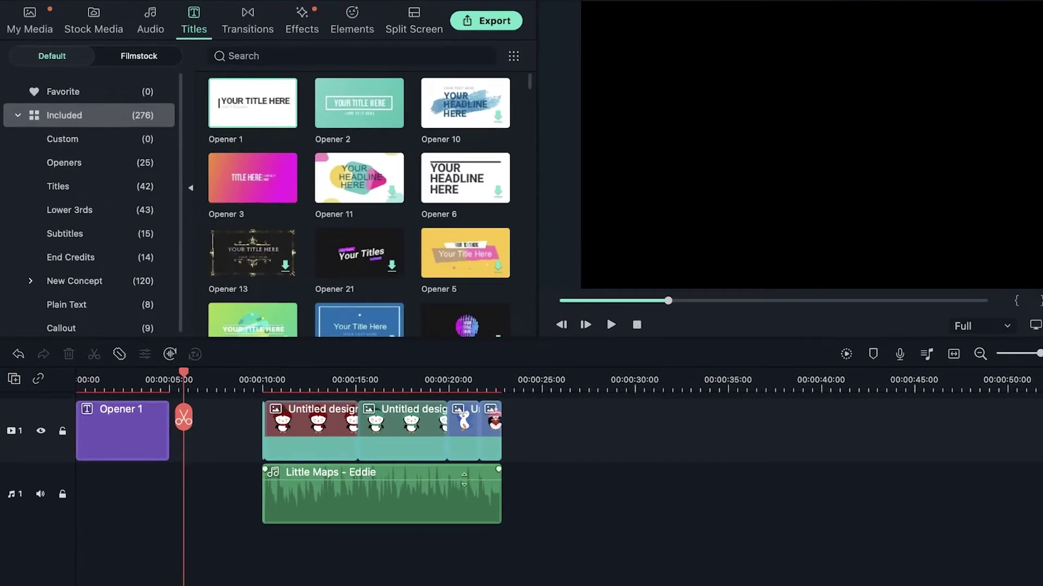
{"action": "left_click_drag", "start_coordinate": [307, 429], "coordinate": [249, 429]}
{"action": "left_click_drag", "start_coordinate": [482, 473], "coordinate": [515, 472]}
Select all the penguin clips together and butt them against the Opener 1 title.
{"action": "left_click", "coordinate": [601, 459]}
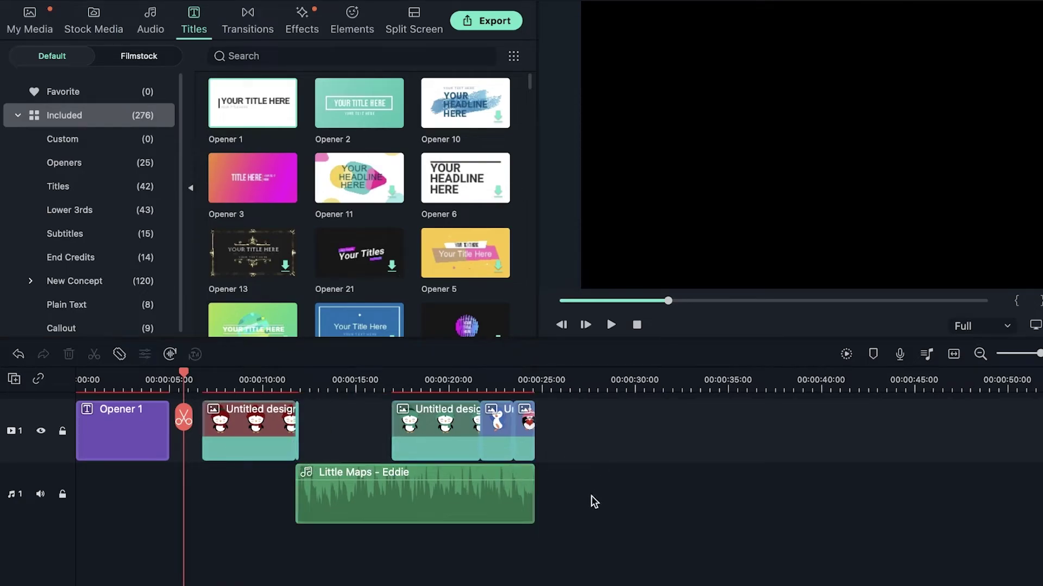
{"action": "left_click", "coordinate": [596, 521]}
{"action": "left_click", "coordinate": [533, 570]}
{"action": "left_click_drag", "start_coordinate": [551, 545], "coordinate": [243, 441]}
{"action": "left_click", "coordinate": [223, 496]}
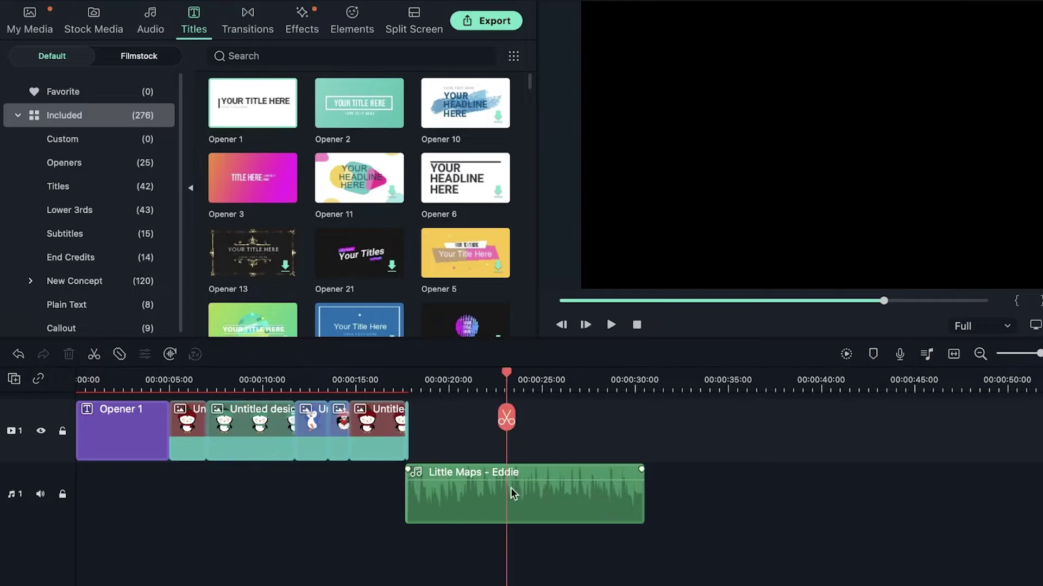
Start the music at 0:00, extend it to cover the video clips, and play from the start.
{"action": "left_click_drag", "start_coordinate": [512, 491], "coordinate": [222, 485]}
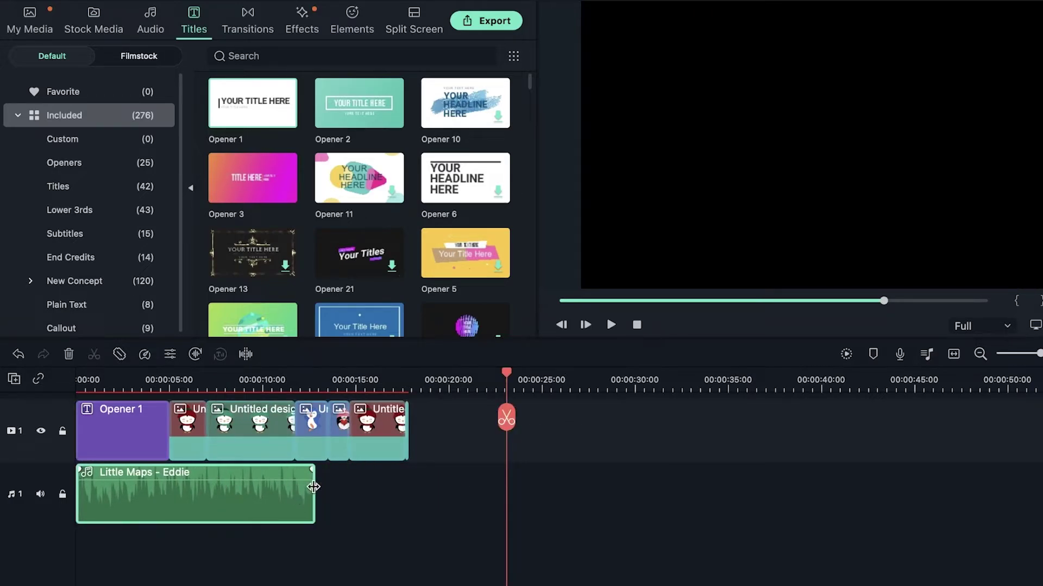
{"action": "left_click_drag", "start_coordinate": [314, 487], "coordinate": [404, 487]}
{"action": "left_click_drag", "start_coordinate": [168, 424], "coordinate": [110, 431]}
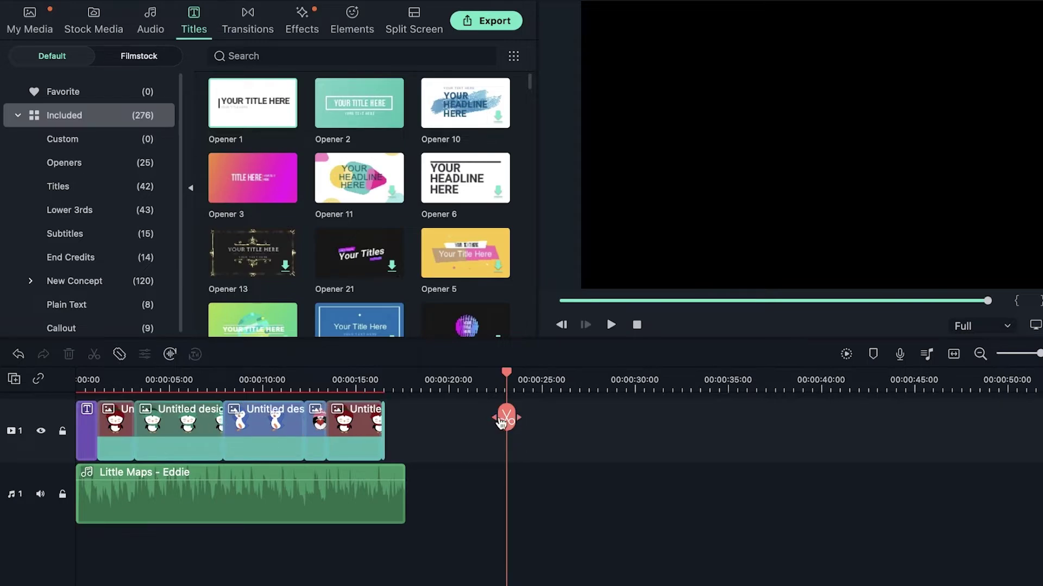
{"action": "left_click_drag", "start_coordinate": [507, 418], "coordinate": [95, 418]}
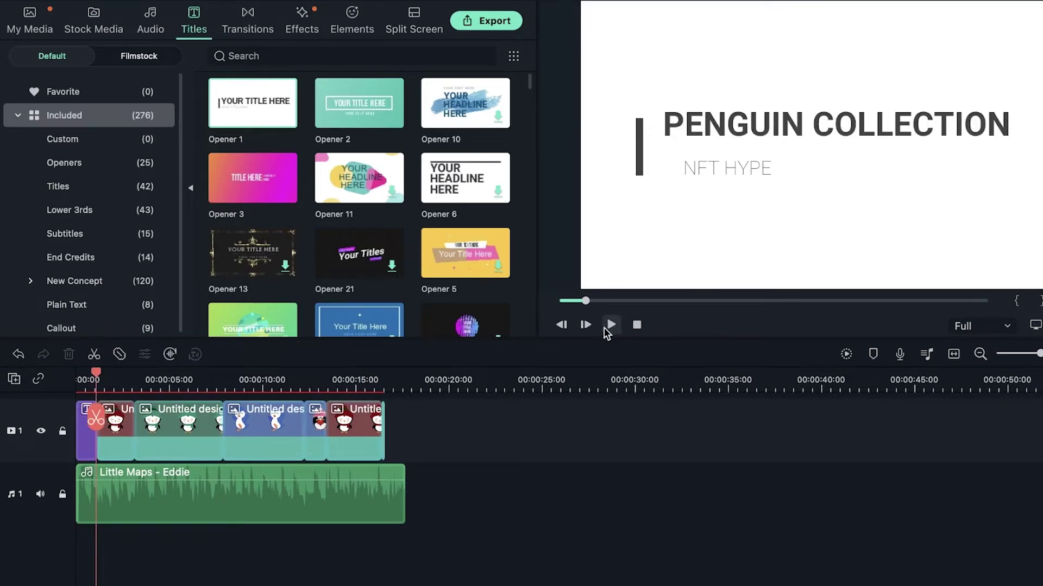
{"action": "key", "text": "XF86AudioMute"}
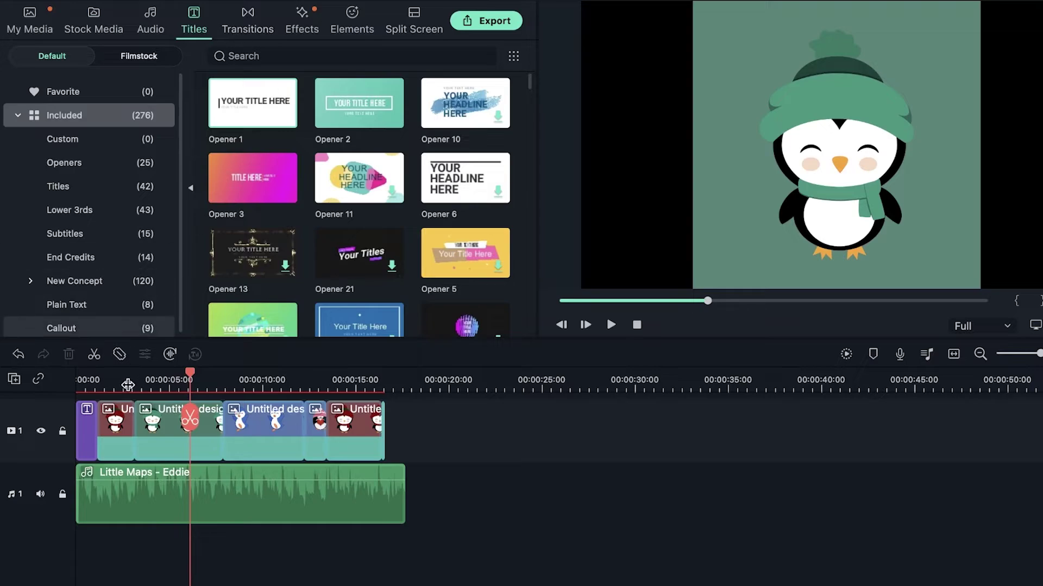
Preview the Dissolve and Fade transitions in the Transitions library.
{"action": "left_click", "coordinate": [245, 18]}
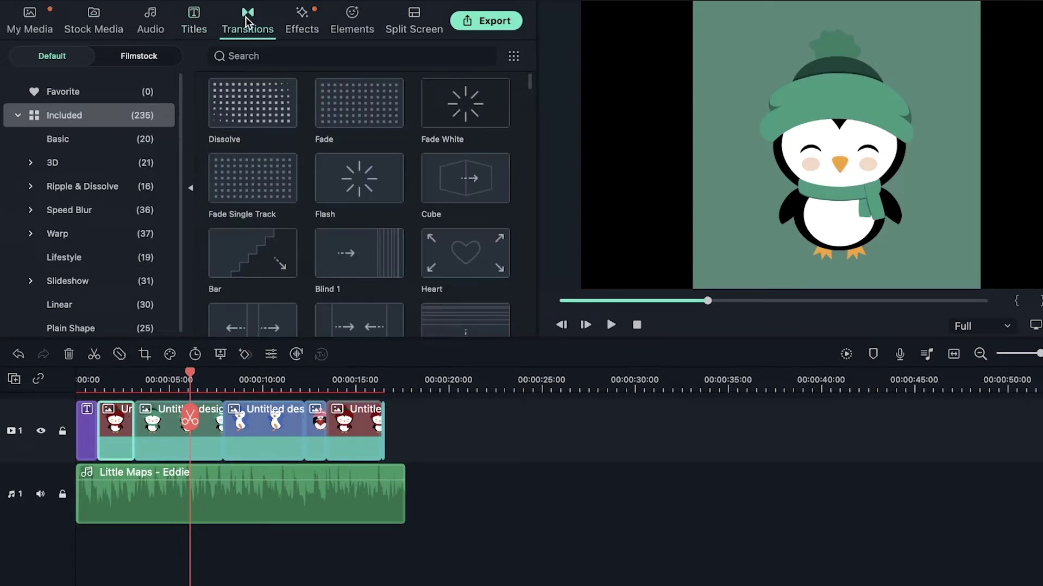
{"action": "scroll", "coordinate": [93, 170], "scroll_direction": "down", "scroll_amount": 1}
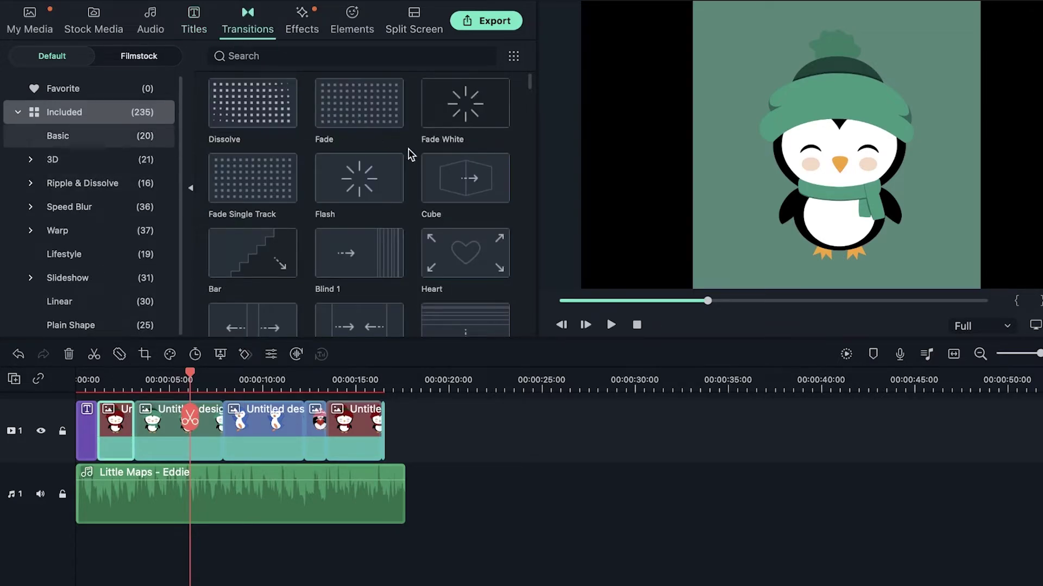
{"action": "left_click", "coordinate": [253, 115]}
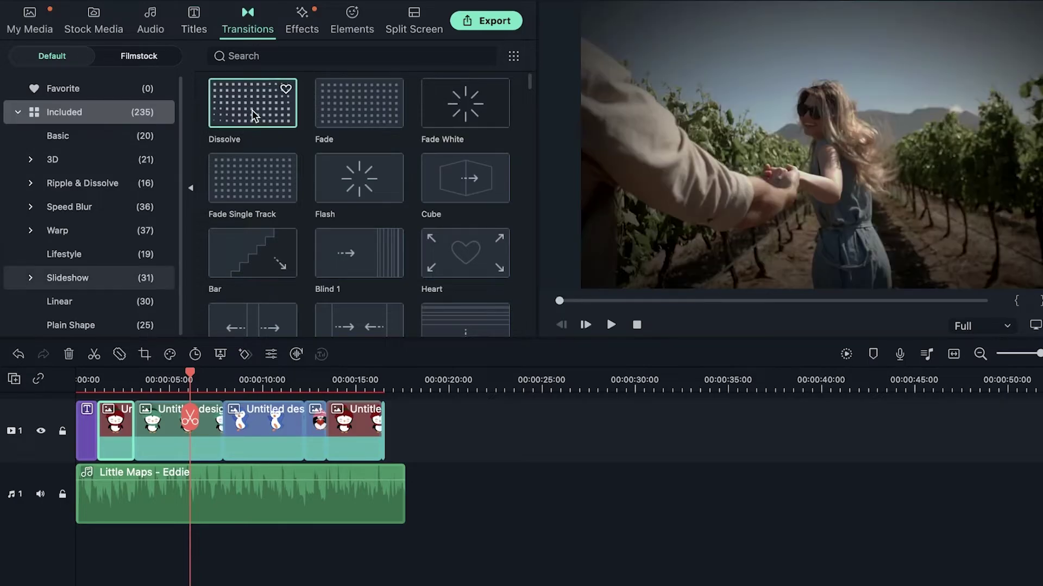
{"action": "left_click", "coordinate": [356, 110]}
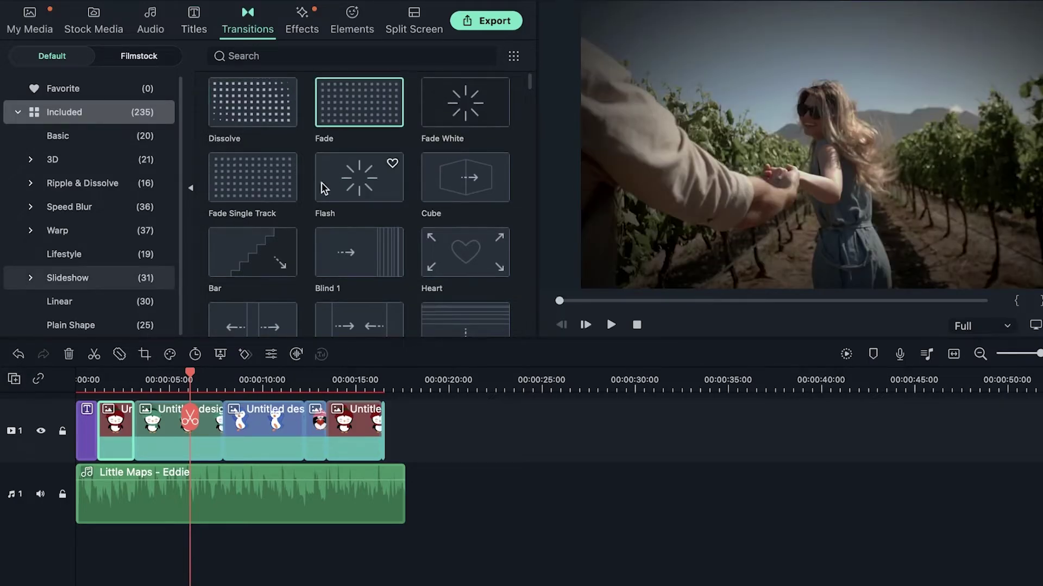
{"action": "left_click", "coordinate": [132, 439]}
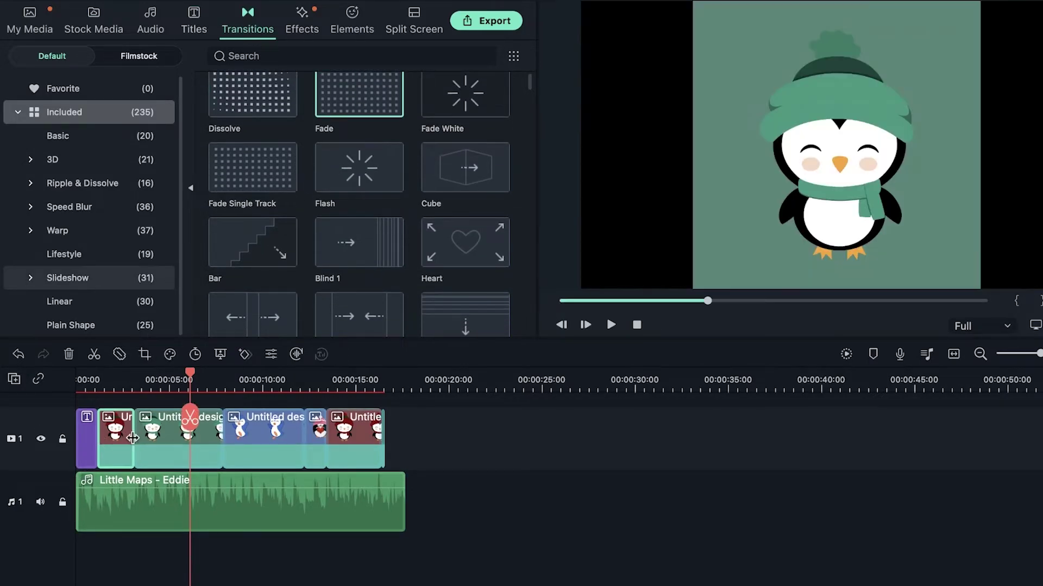
{"action": "left_click_drag", "start_coordinate": [191, 422], "coordinate": [141, 415]}
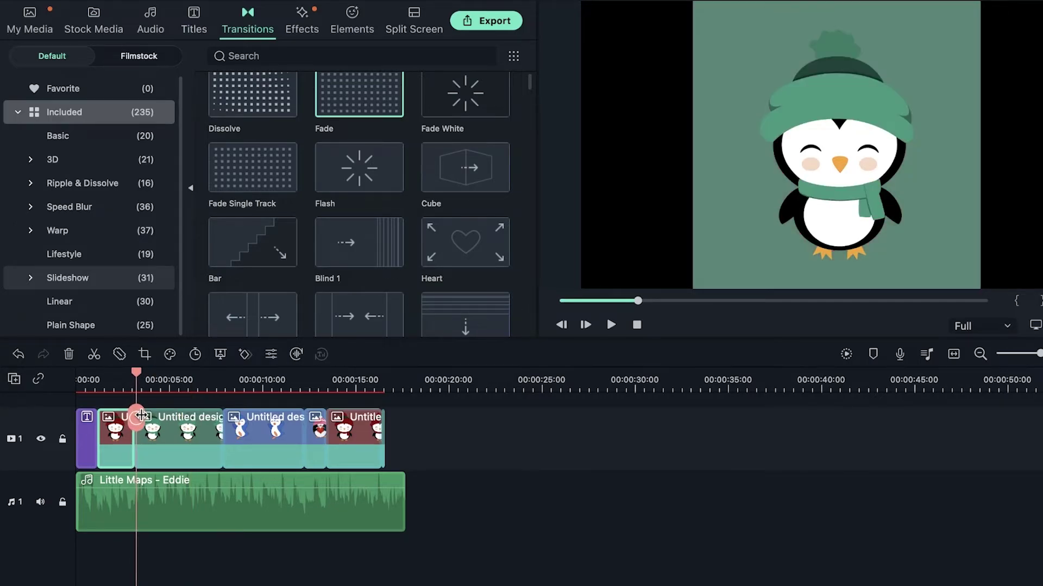
Add dissolve-style transitions at three points between the penguin clips.
{"action": "left_click", "coordinate": [269, 103]}
{"action": "left_click_drag", "start_coordinate": [269, 102], "coordinate": [126, 446]}
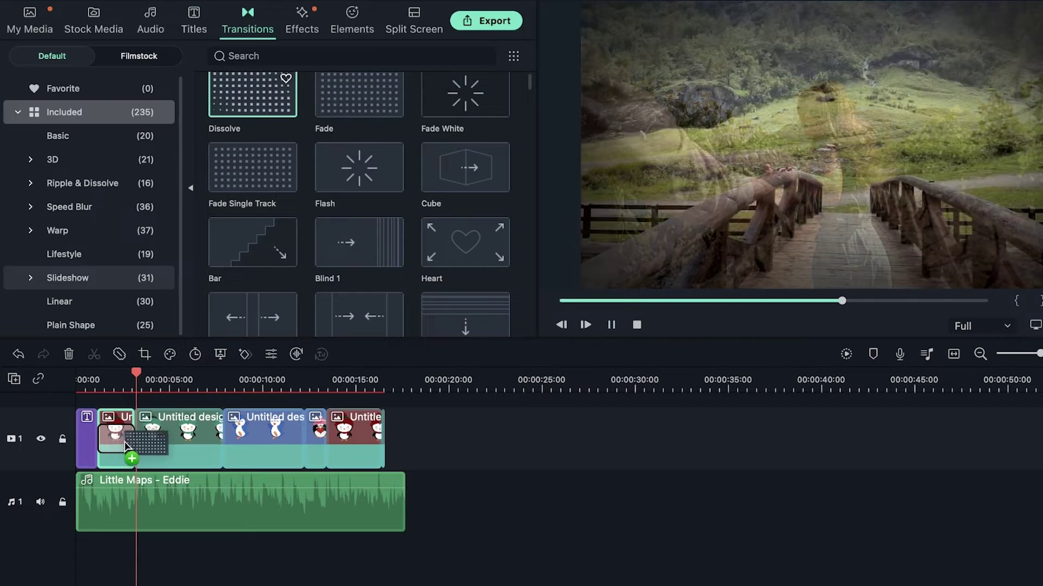
{"action": "left_click_drag", "start_coordinate": [359, 96], "coordinate": [206, 440]}
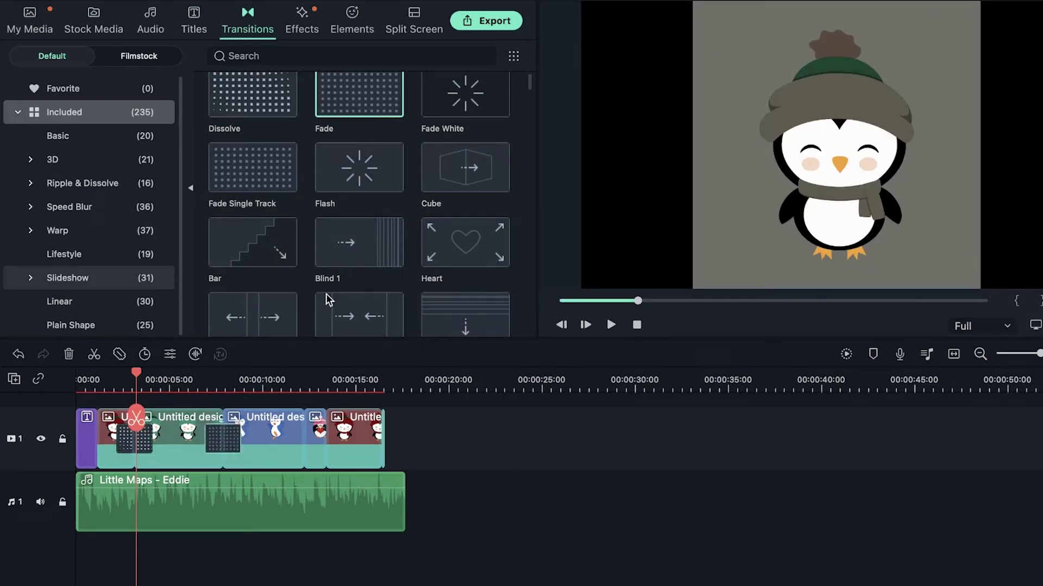
{"action": "left_click_drag", "start_coordinate": [259, 108], "coordinate": [325, 442]}
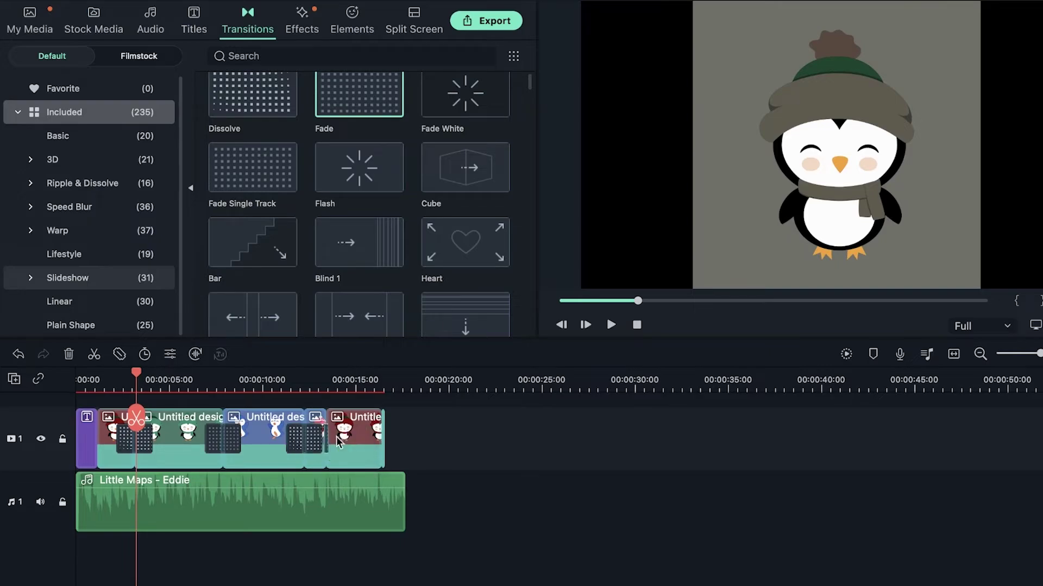
Rewind near the start and play the slideshow to check the transitions.
{"action": "left_click", "coordinate": [546, 425]}
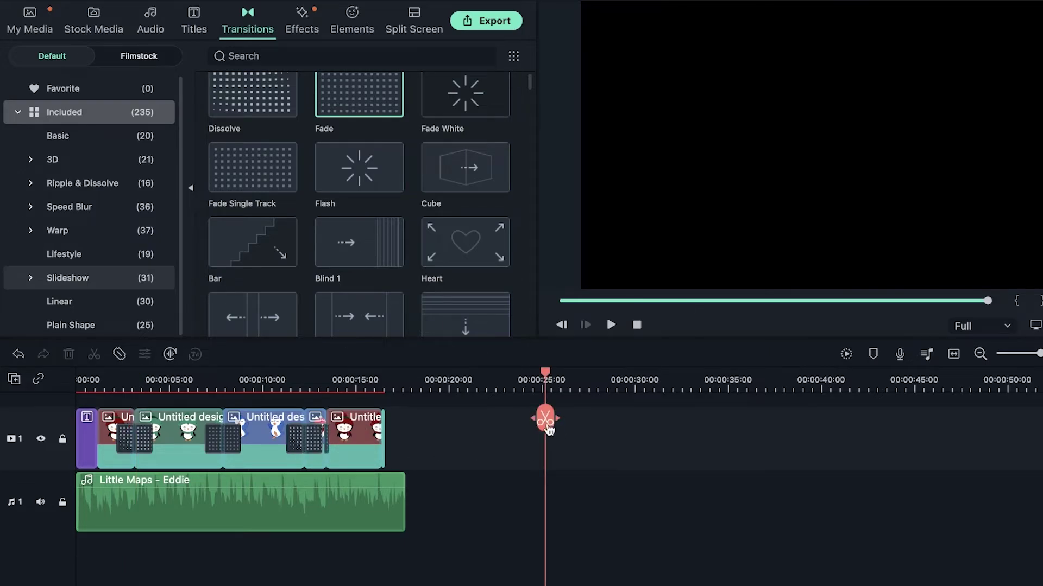
{"action": "left_click_drag", "start_coordinate": [545, 420], "coordinate": [106, 422]}
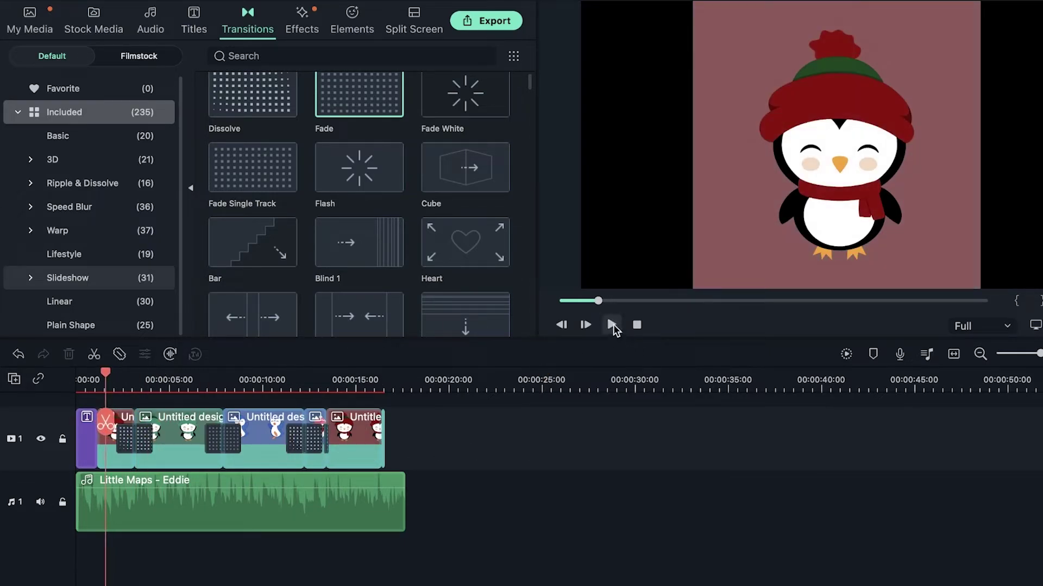
{"action": "left_click", "coordinate": [612, 325]}
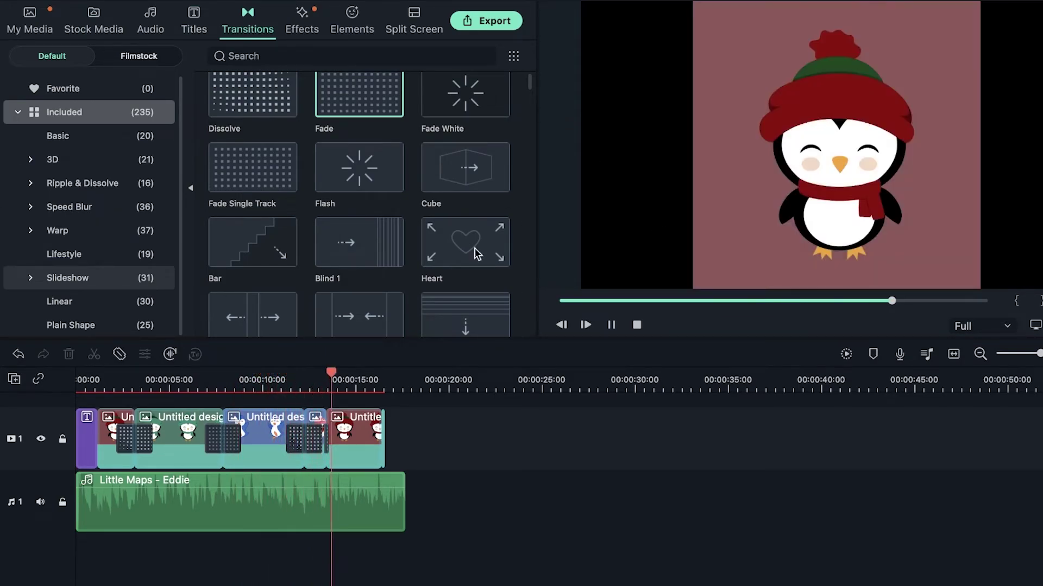
{"action": "left_click", "coordinate": [610, 331]}
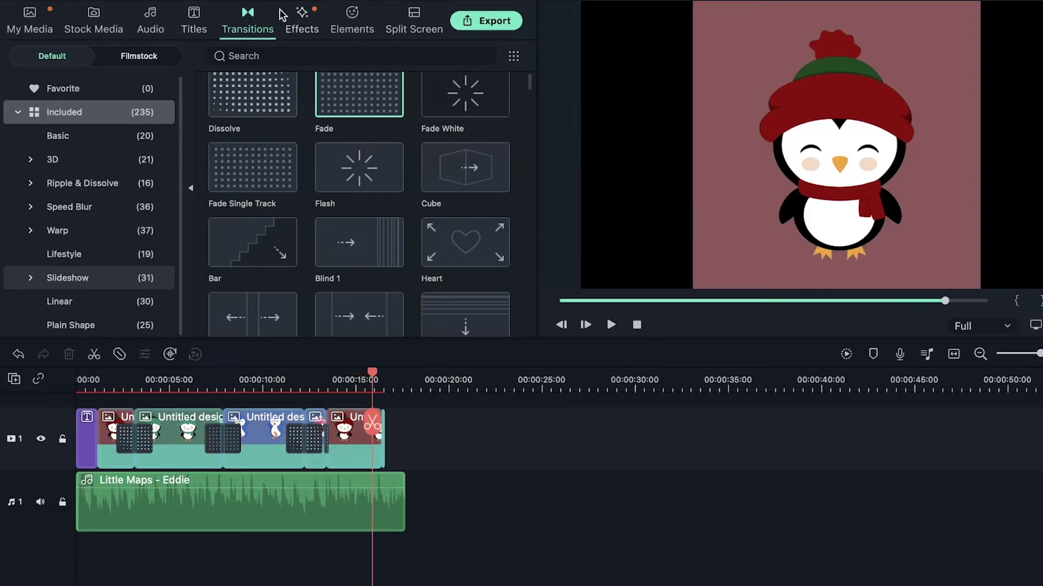
Show the Filters category in the Effects library.
{"action": "left_click", "coordinate": [302, 32]}
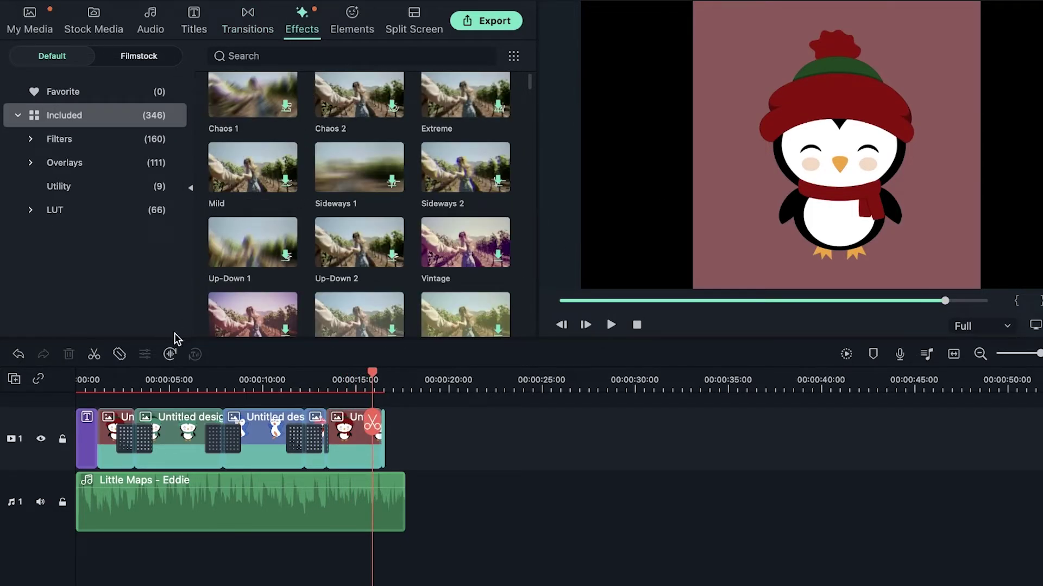
{"action": "left_click", "coordinate": [110, 439]}
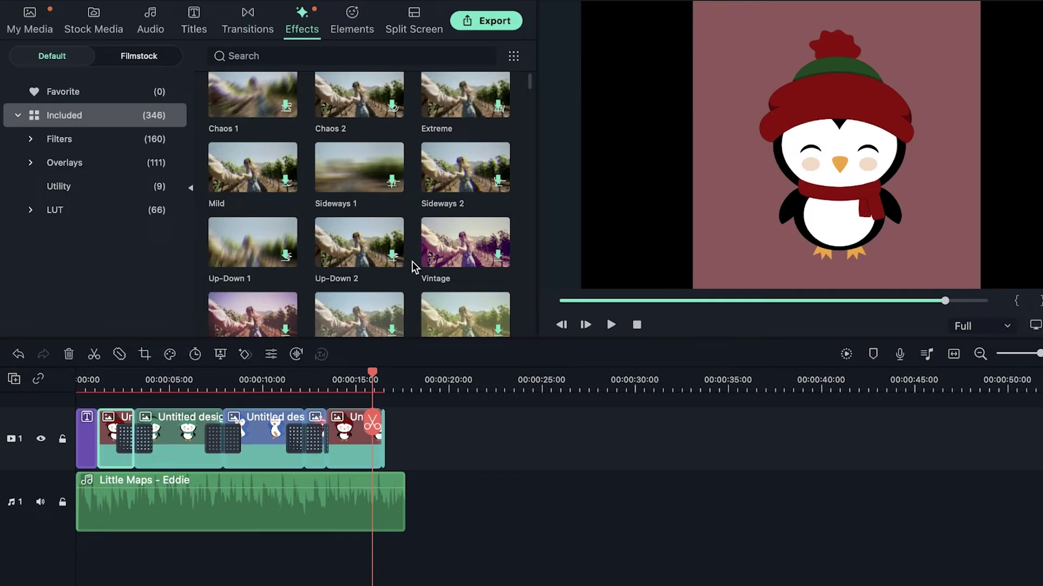
{"action": "scroll", "coordinate": [393, 259], "scroll_direction": "down", "scroll_amount": 1}
{"action": "scroll", "coordinate": [315, 218], "scroll_direction": "down", "scroll_amount": 10}
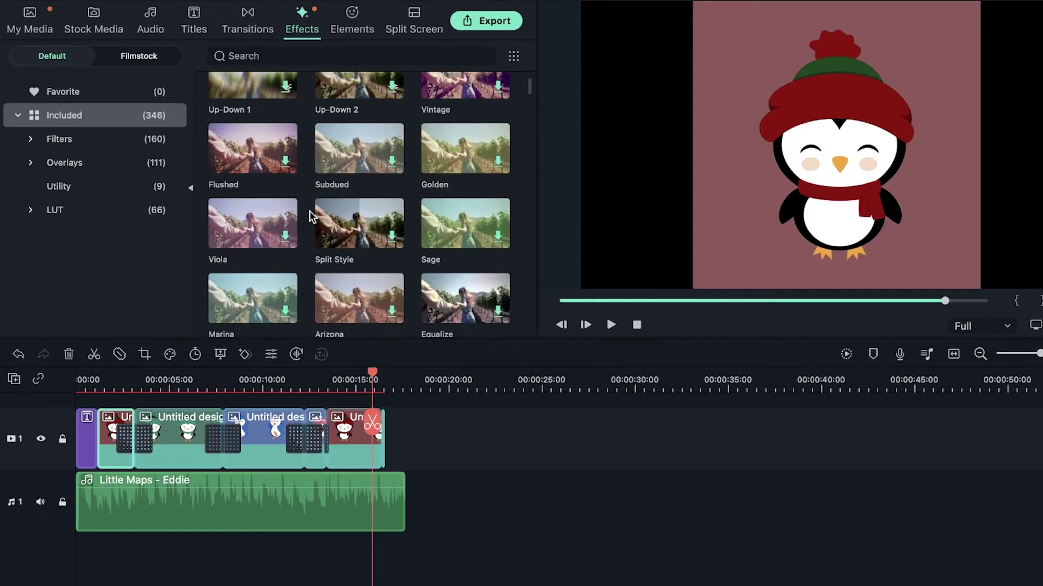
{"action": "scroll", "coordinate": [374, 233], "scroll_direction": "down", "scroll_amount": 3}
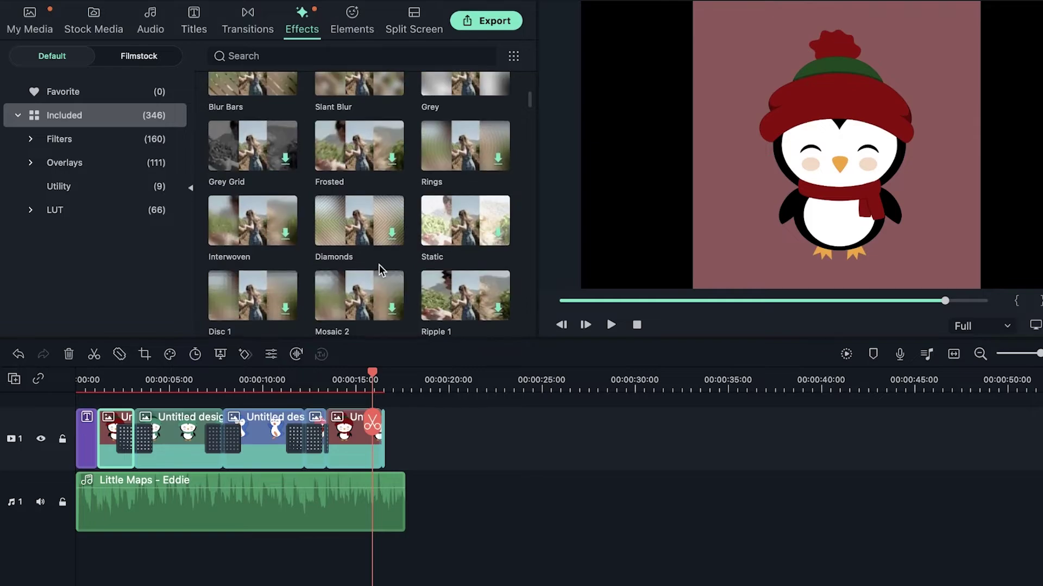
{"action": "scroll", "coordinate": [378, 271], "scroll_direction": "up", "scroll_amount": 8}
{"action": "scroll", "coordinate": [372, 263], "scroll_direction": "up", "scroll_amount": 5}
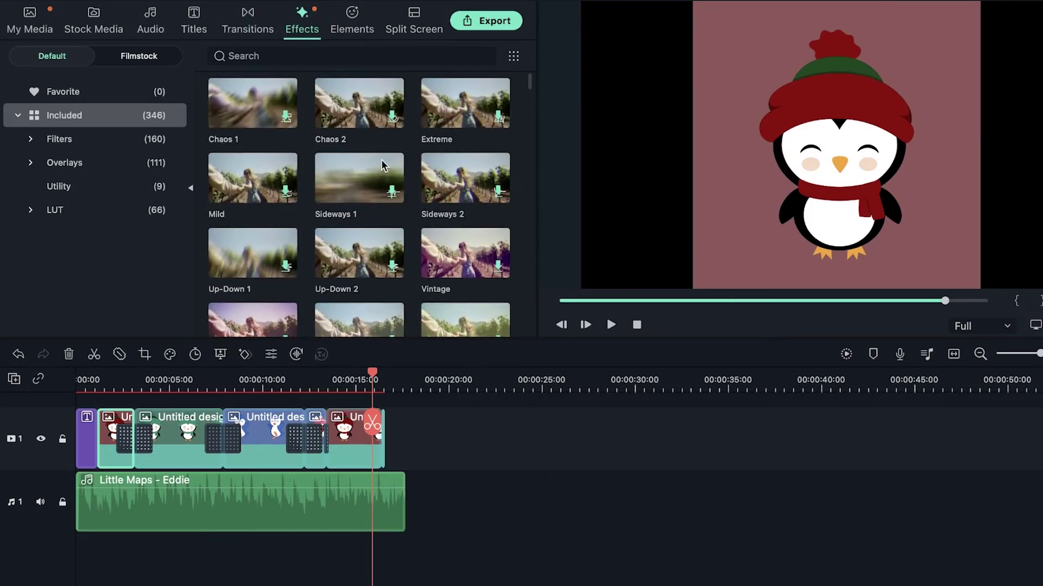
{"action": "left_click", "coordinate": [72, 143]}
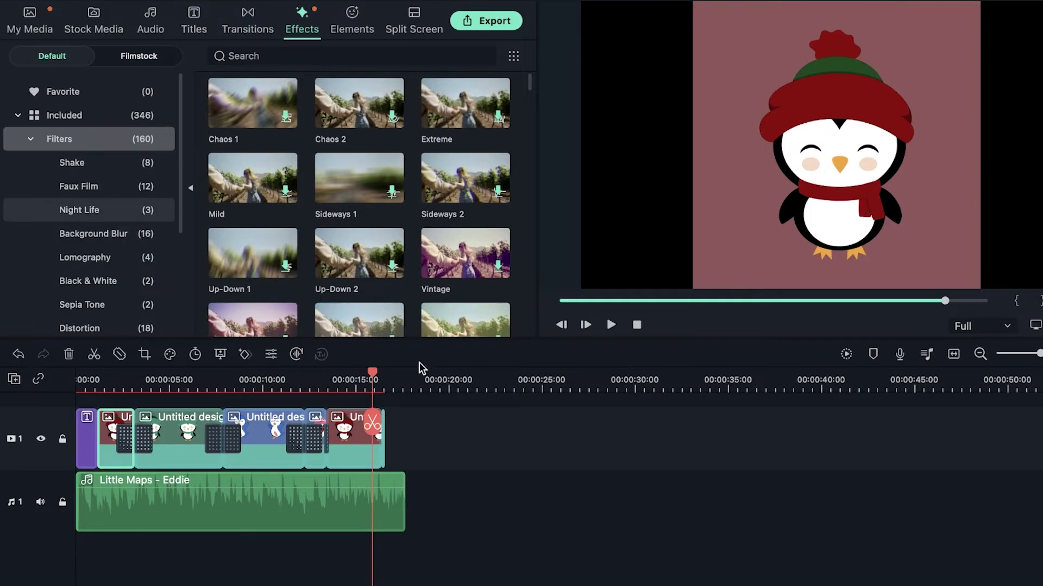
Apply the Chaos 1 filter to the second penguin clip and play it to preview the warp.
{"action": "left_click", "coordinate": [471, 271]}
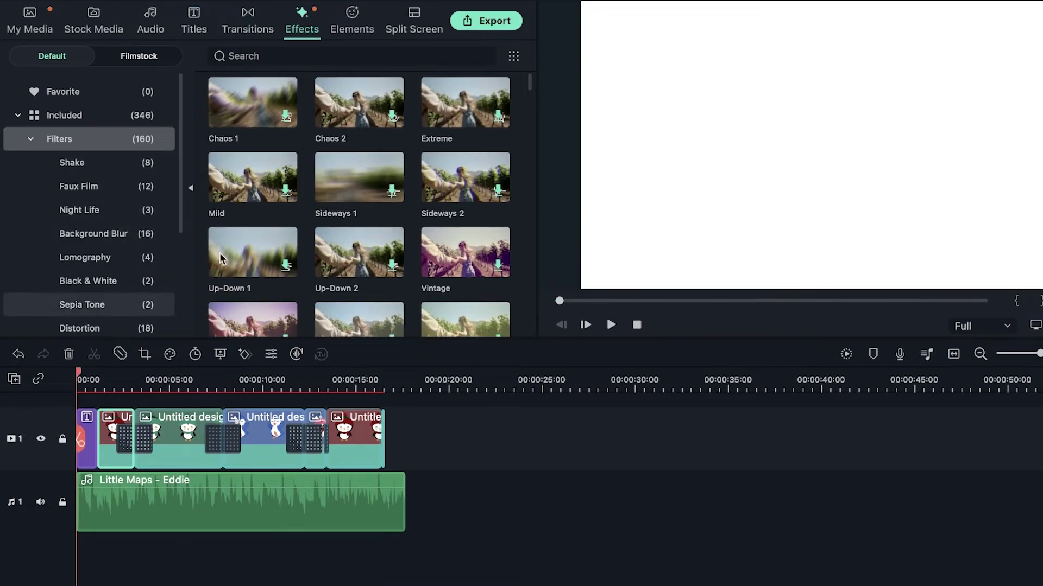
{"action": "left_click_drag", "start_coordinate": [260, 116], "coordinate": [224, 425]}
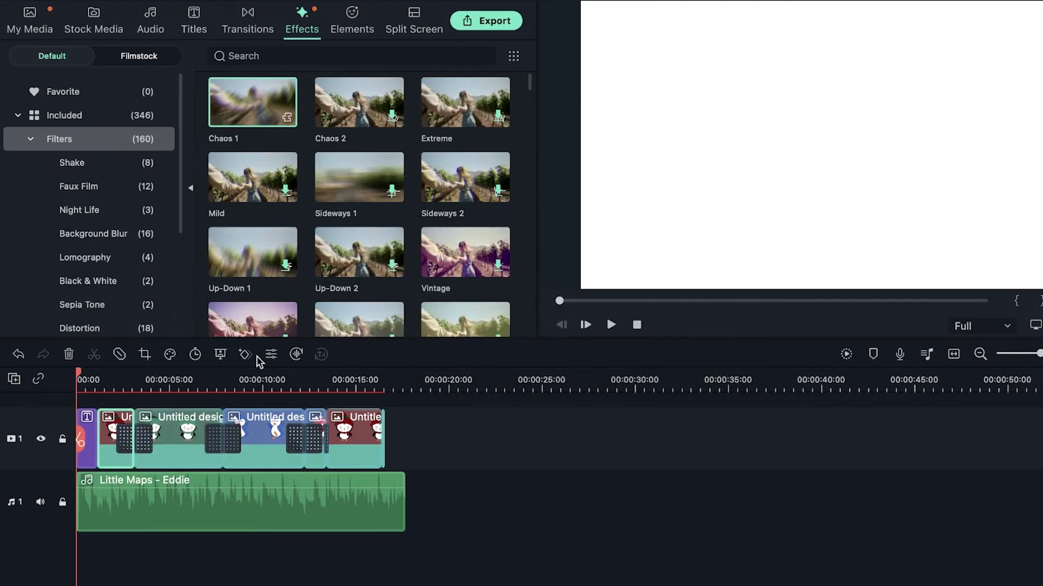
{"action": "left_click", "coordinate": [611, 325]}
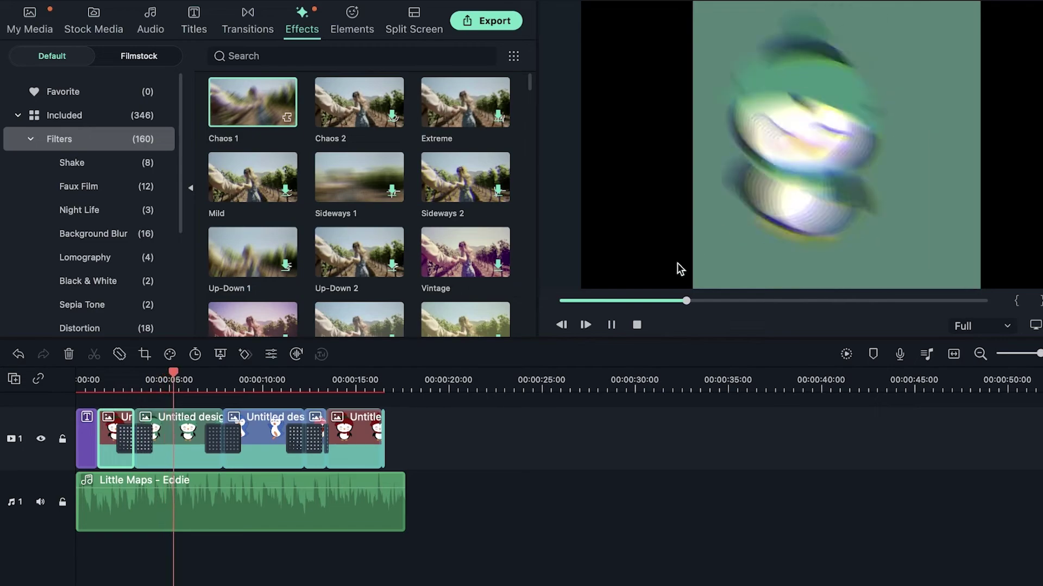
{"action": "left_click", "coordinate": [611, 325]}
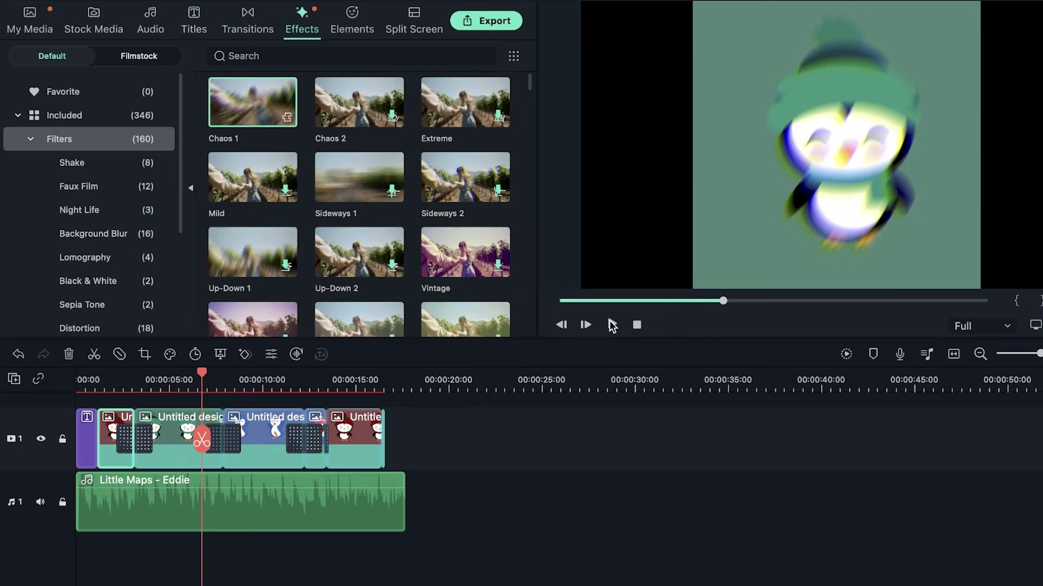
{"action": "left_click", "coordinate": [368, 29]}
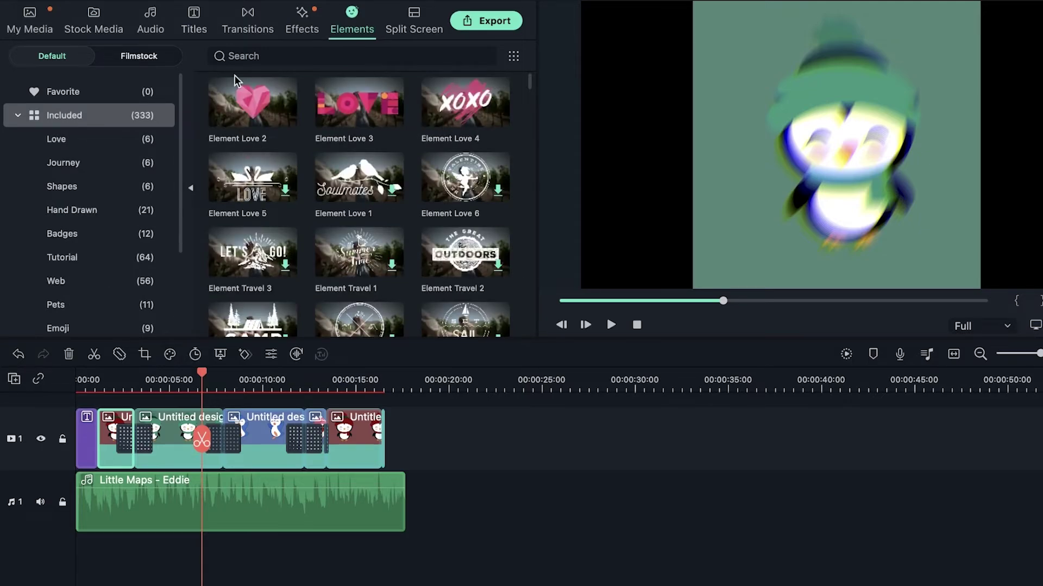
Browse the Elements library, then display the Split Screen layout templates.
{"action": "scroll", "coordinate": [368, 179], "scroll_direction": "down", "scroll_amount": 8}
{"action": "scroll", "coordinate": [503, 141], "scroll_direction": "down", "scroll_amount": 3}
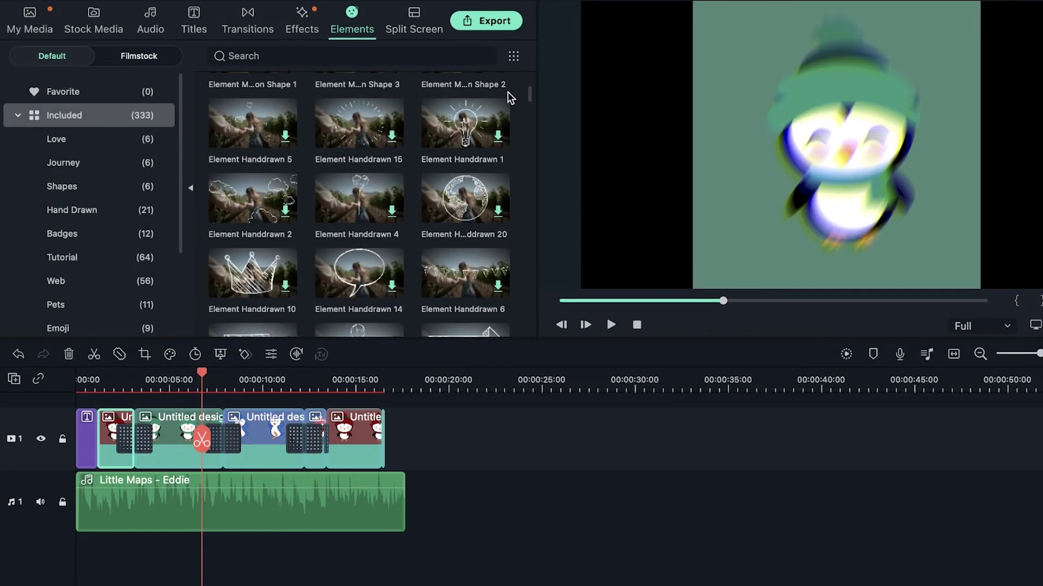
{"action": "left_click", "coordinate": [424, 32]}
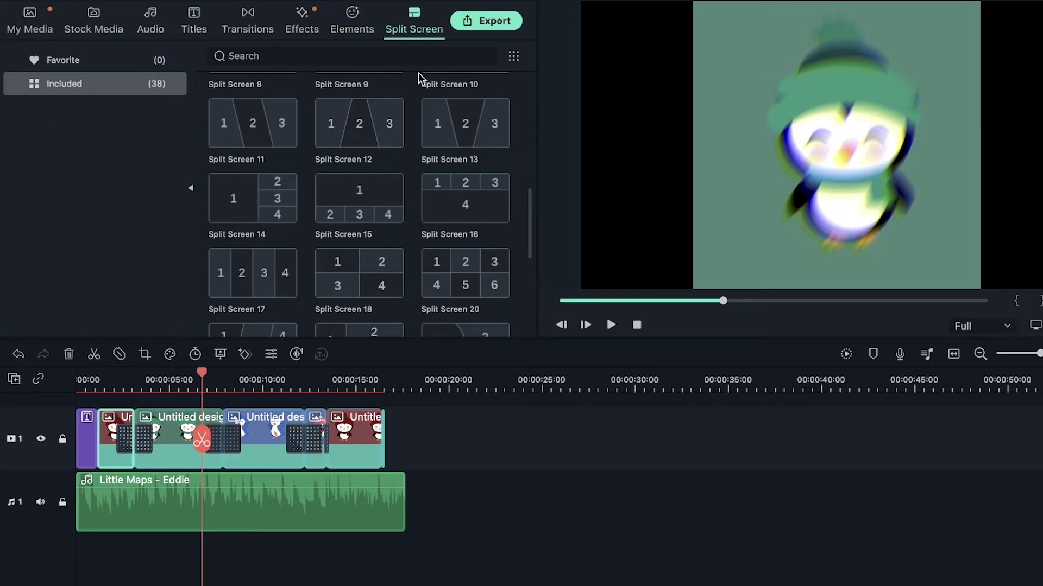
{"action": "mouse_move", "coordinate": [433, 121]}
Review the MOV 1920 x 1080 export settings in the Export window, then close it.
{"action": "left_click", "coordinate": [489, 21]}
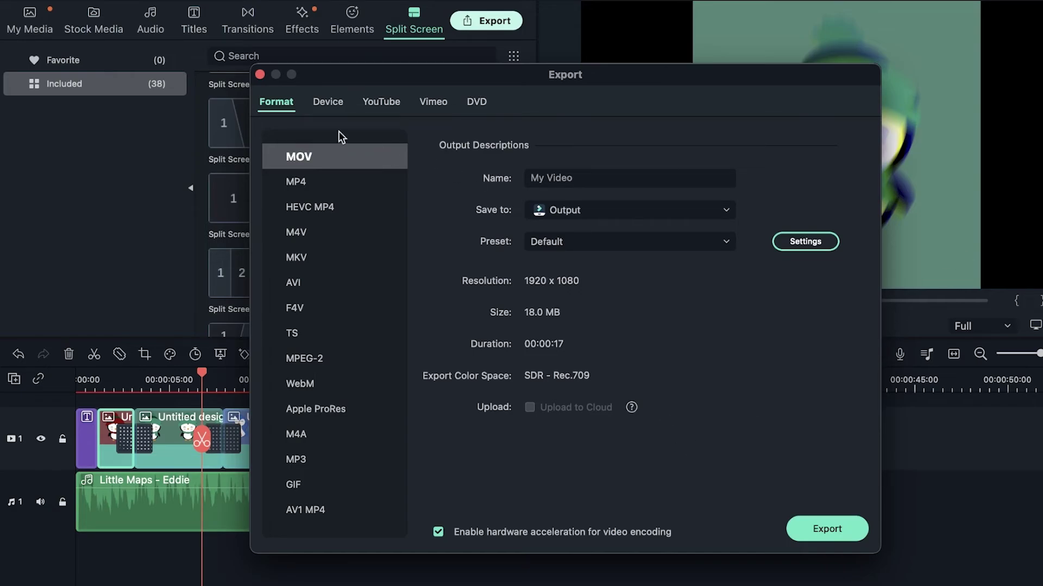
{"action": "left_click", "coordinate": [259, 74]}
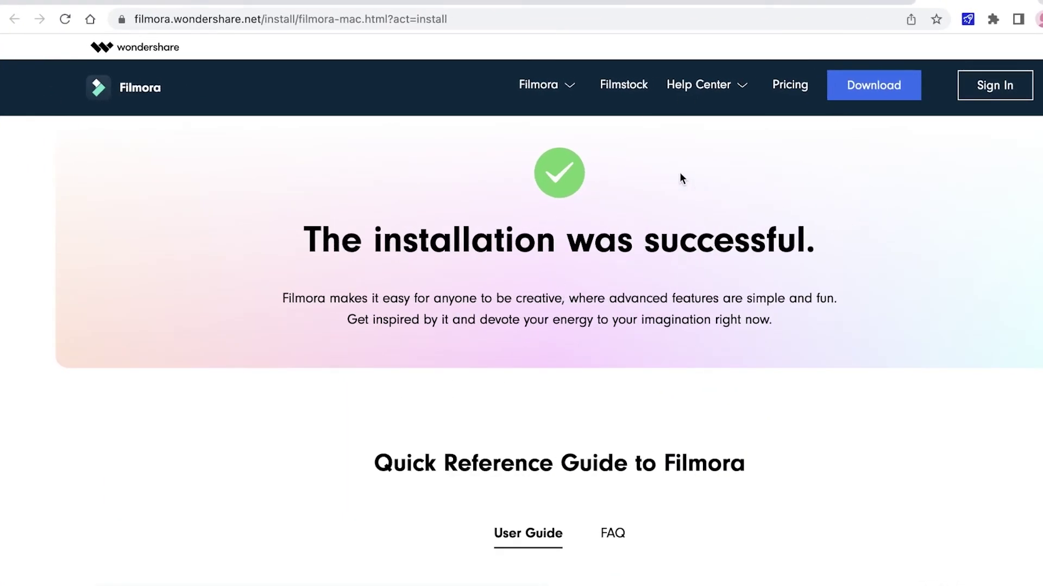
Compare the Mac pricing plans: Monthly $19.99, Perpetual $79.99 and Annual $49.99, with their features.
{"action": "left_click", "coordinate": [451, 3]}
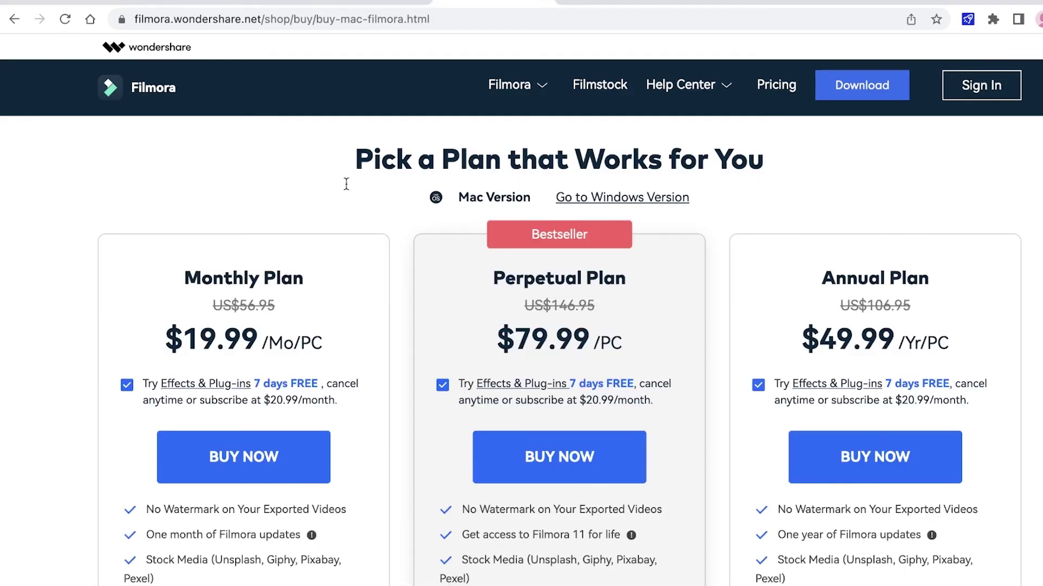
{"action": "scroll", "coordinate": [163, 233], "scroll_direction": "down", "scroll_amount": 1}
{"action": "scroll", "coordinate": [174, 301], "scroll_direction": "down", "scroll_amount": 1}
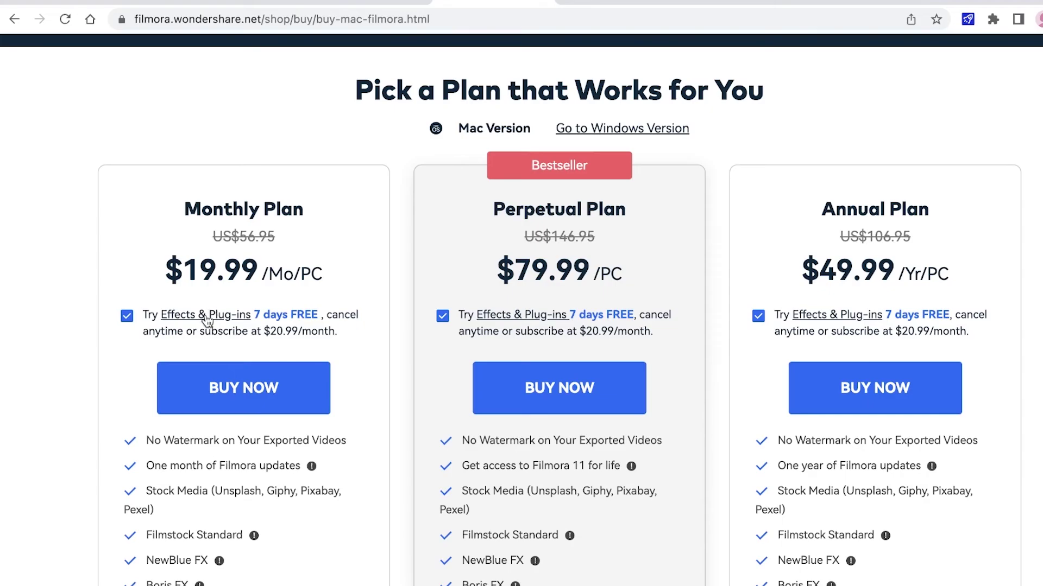
{"action": "scroll", "coordinate": [203, 347], "scroll_direction": "down", "scroll_amount": 10}
{"action": "scroll", "coordinate": [204, 363], "scroll_direction": "up", "scroll_amount": 10}
{"action": "scroll", "coordinate": [198, 396], "scroll_direction": "down", "scroll_amount": 2}
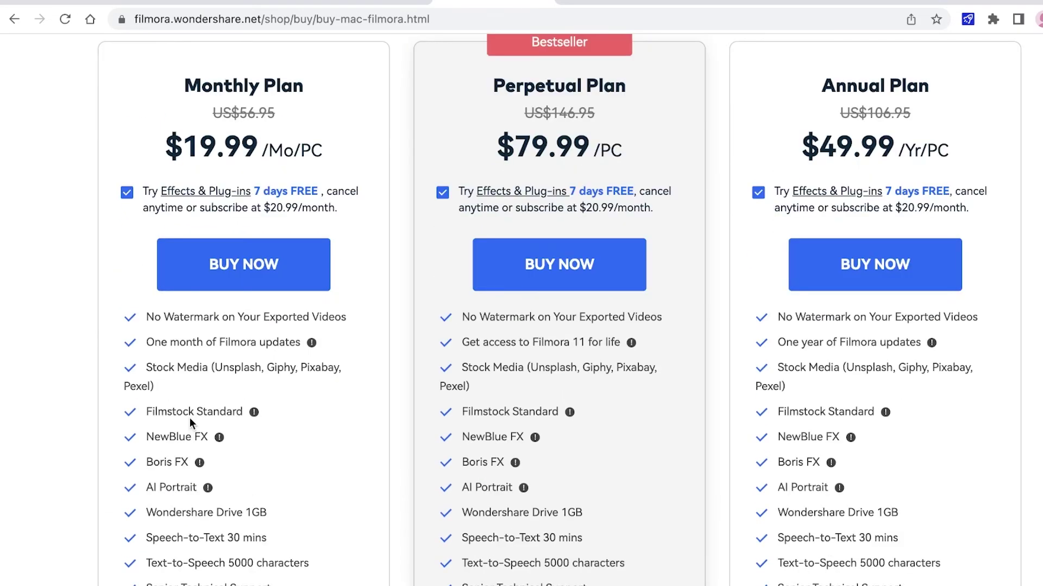